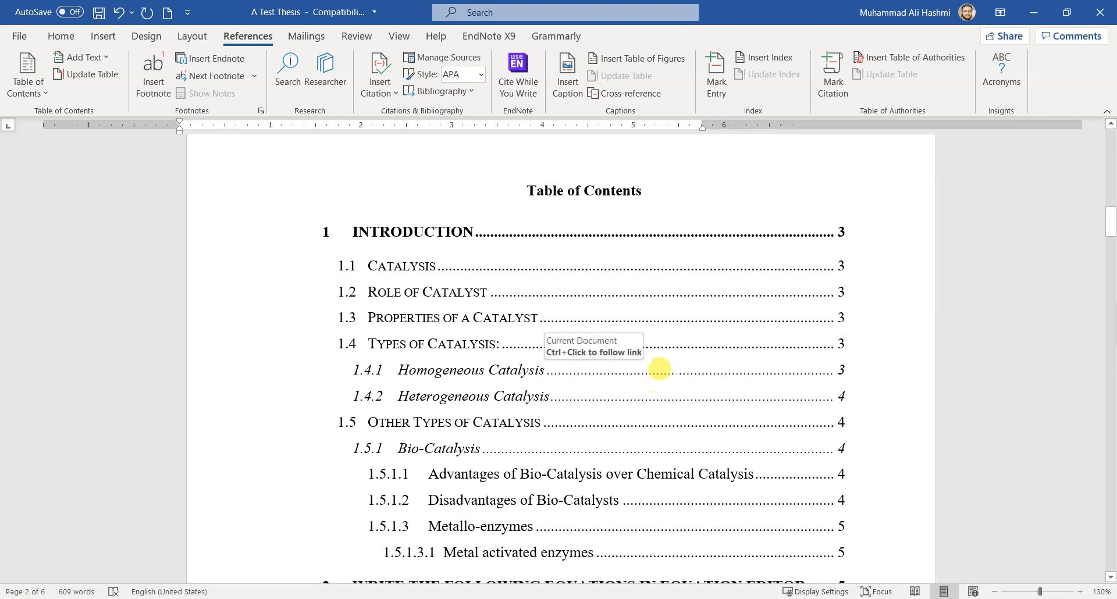
Show the formatting marks and place the cursor after the page break below the table of contents
scroll(659, 368, down, 5)
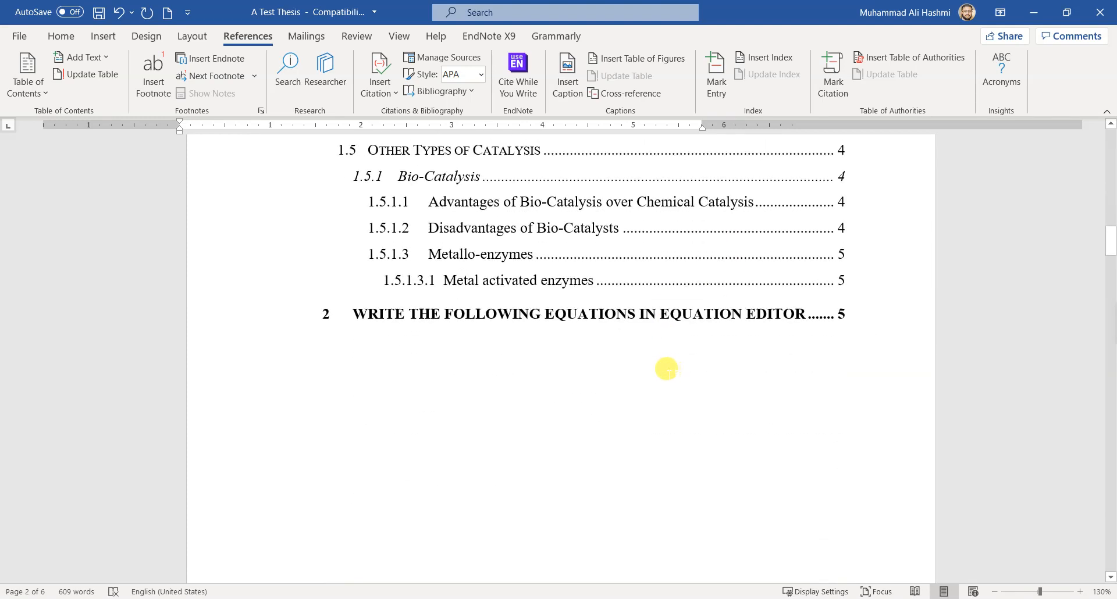
click(61, 36)
click(476, 65)
click(506, 350)
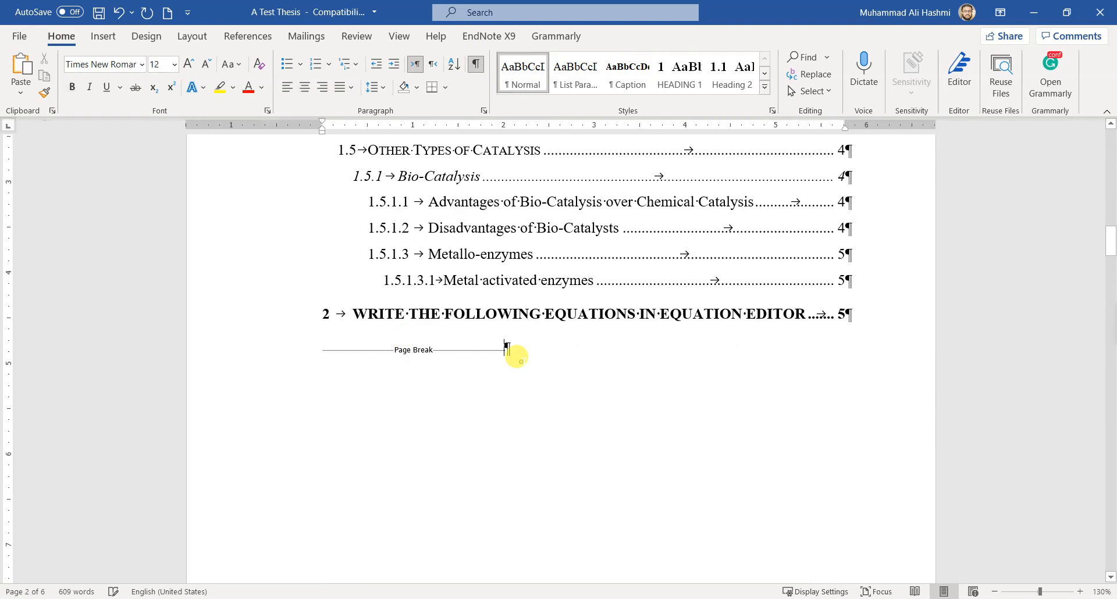
Add empty paragraphs above the Introduction heading on the page after the table of contents
scroll(517, 356, down, 3)
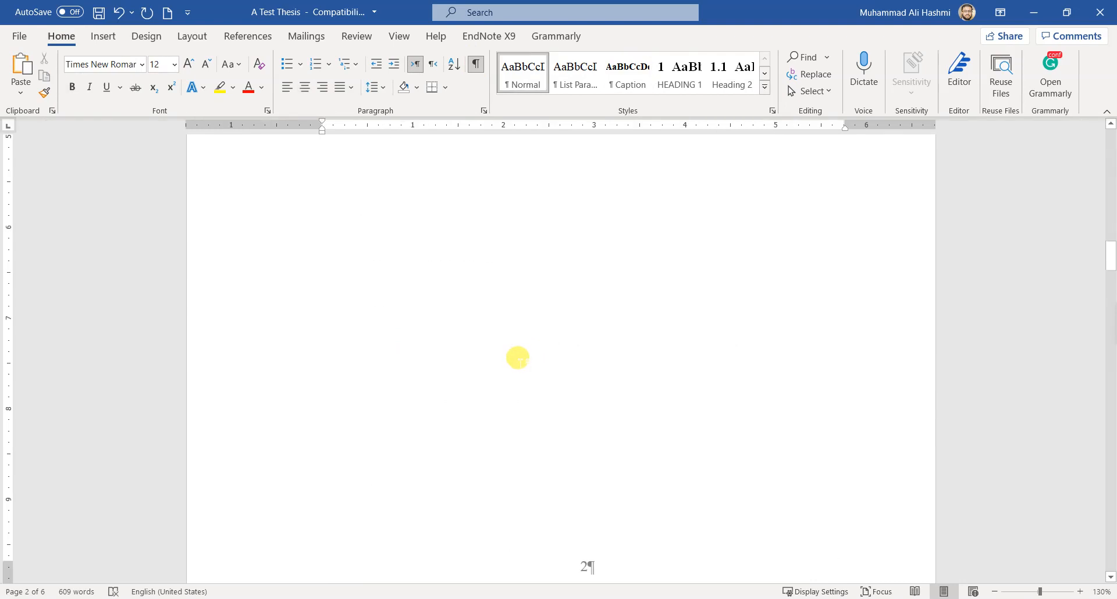
scroll(518, 357, down, 2)
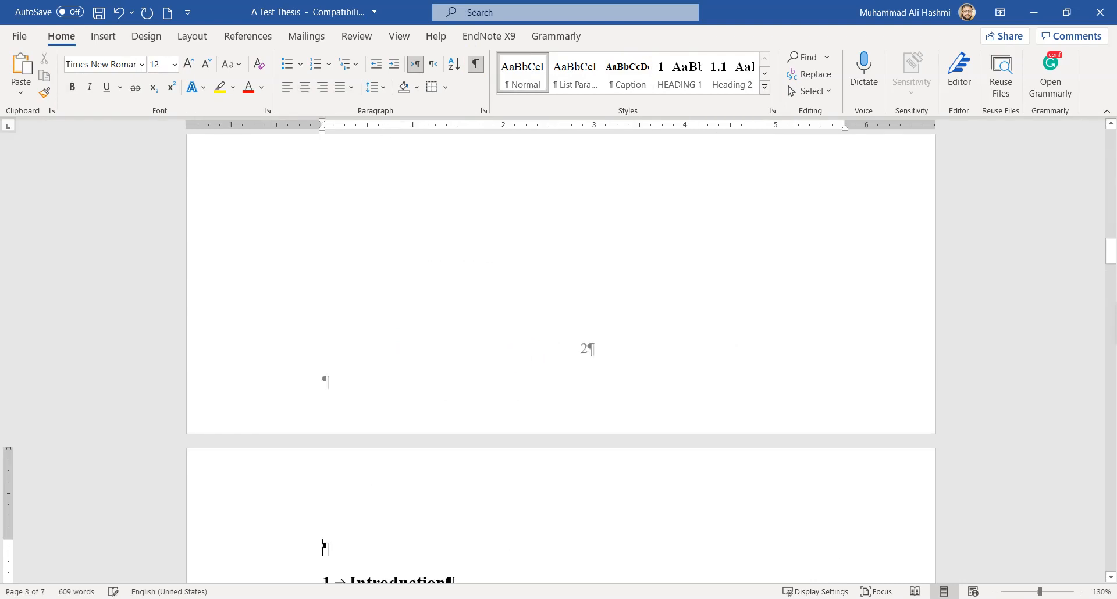
scroll(462, 367, down, 3)
click(348, 310)
key(Return)
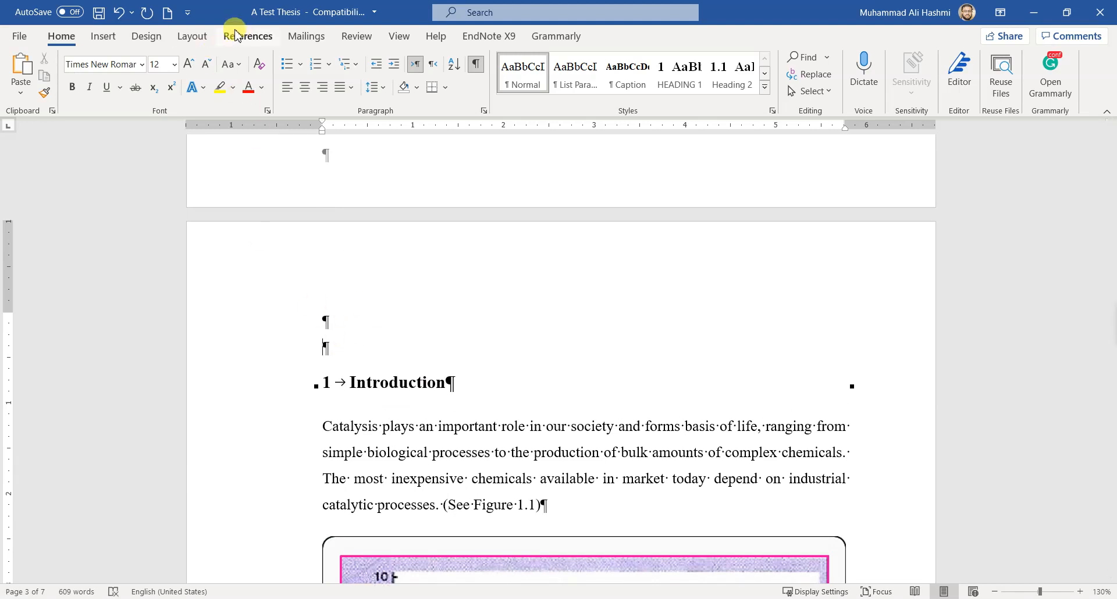
Insert a page break above the Introduction heading and delete the leftover empty paragraph before the heading
click(164, 36)
click(191, 37)
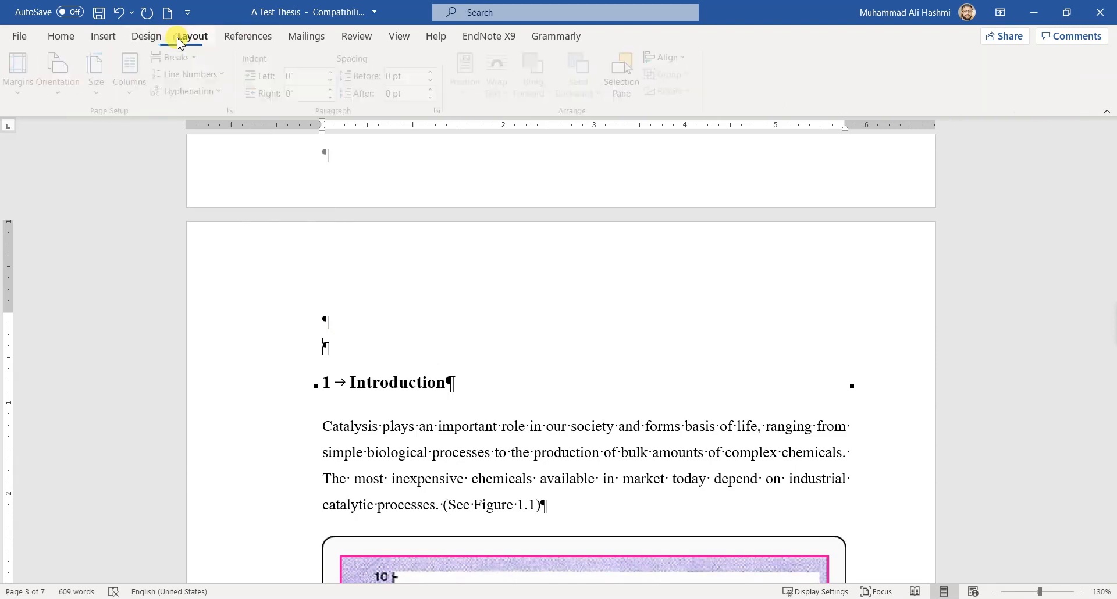
click(184, 57)
click(214, 112)
scroll(564, 430, down, 3)
key(Delete)
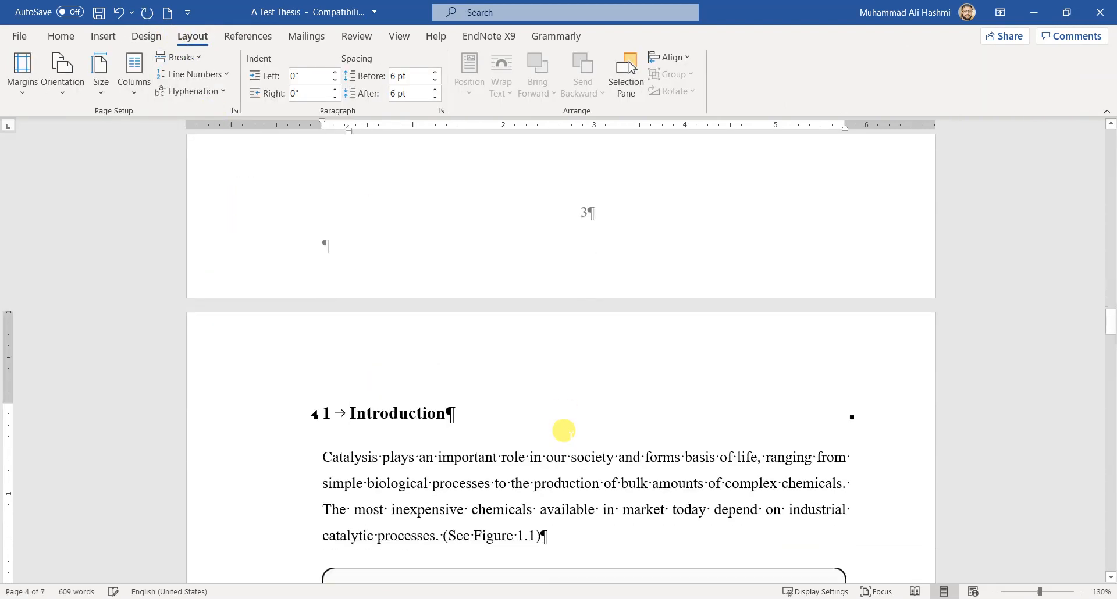
Start a table of figures in the empty paragraph above the new page break, with Figure as the caption label
scroll(501, 459, up, 8)
scroll(407, 418, up, 6)
scroll(377, 450, down, 3)
click(327, 321)
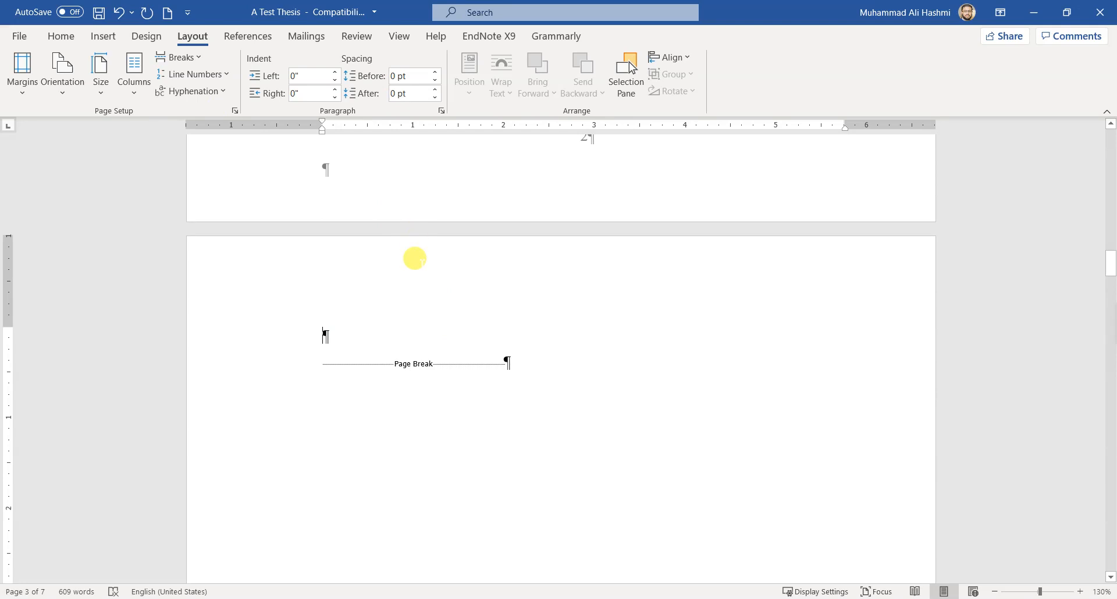
click(250, 37)
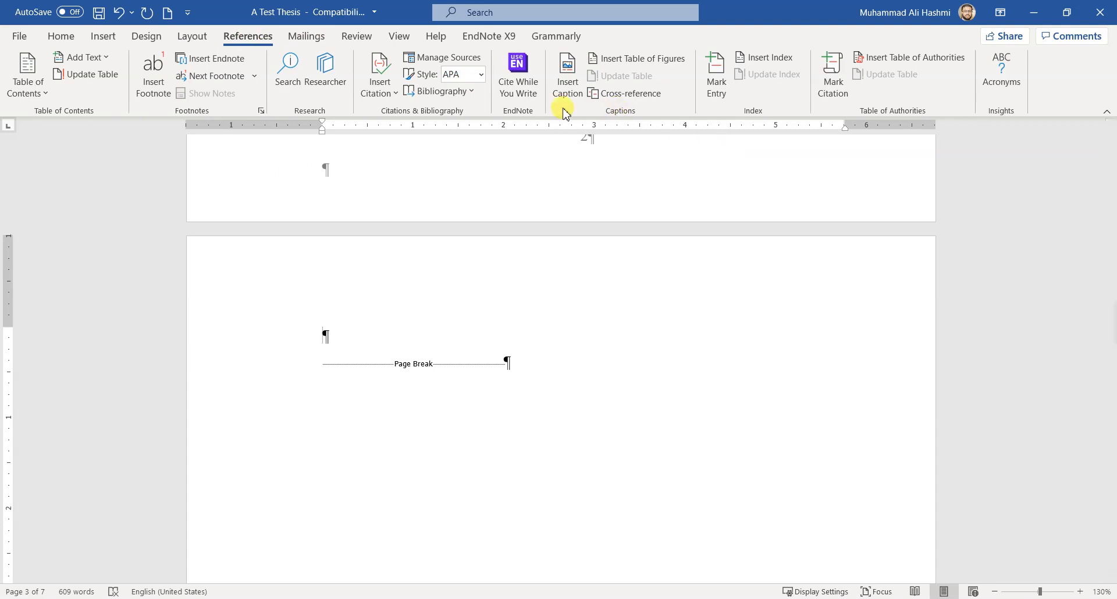
click(622, 60)
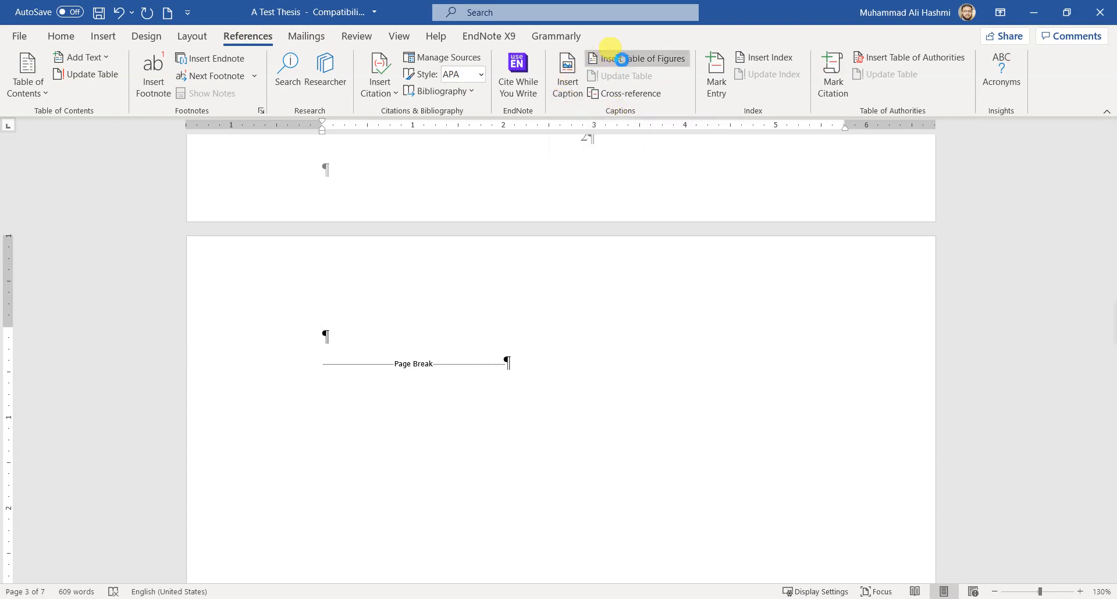
drag(557, 132, 839, 135)
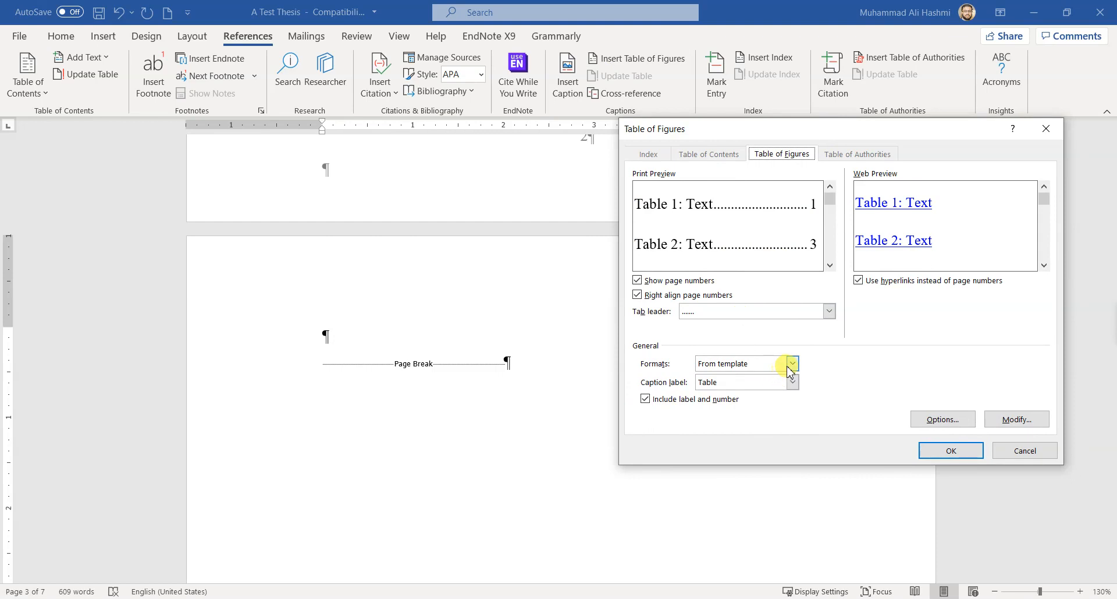
click(732, 386)
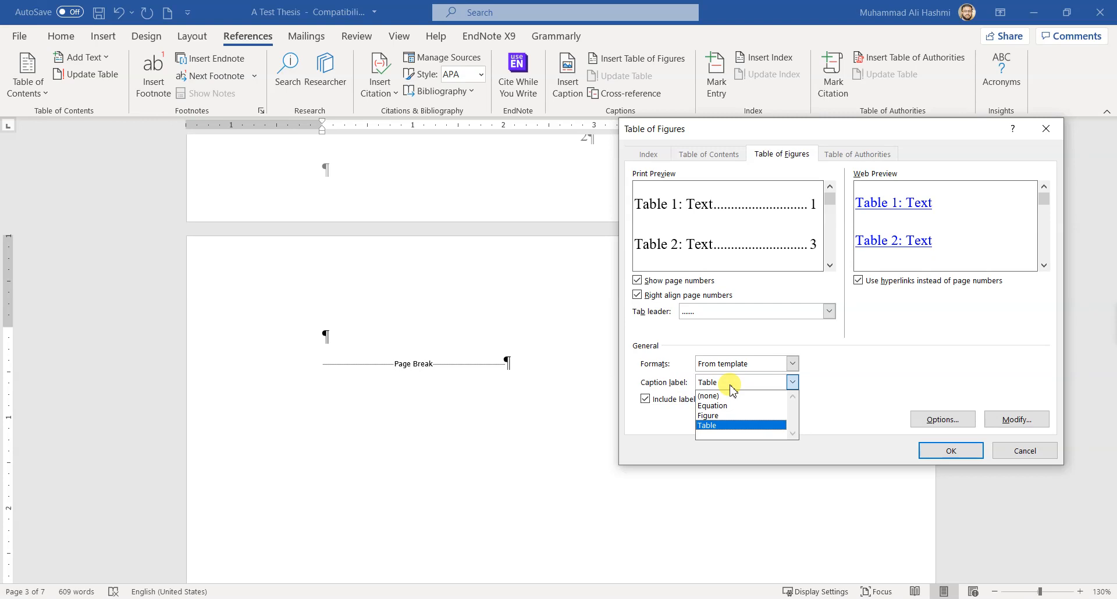
click(738, 417)
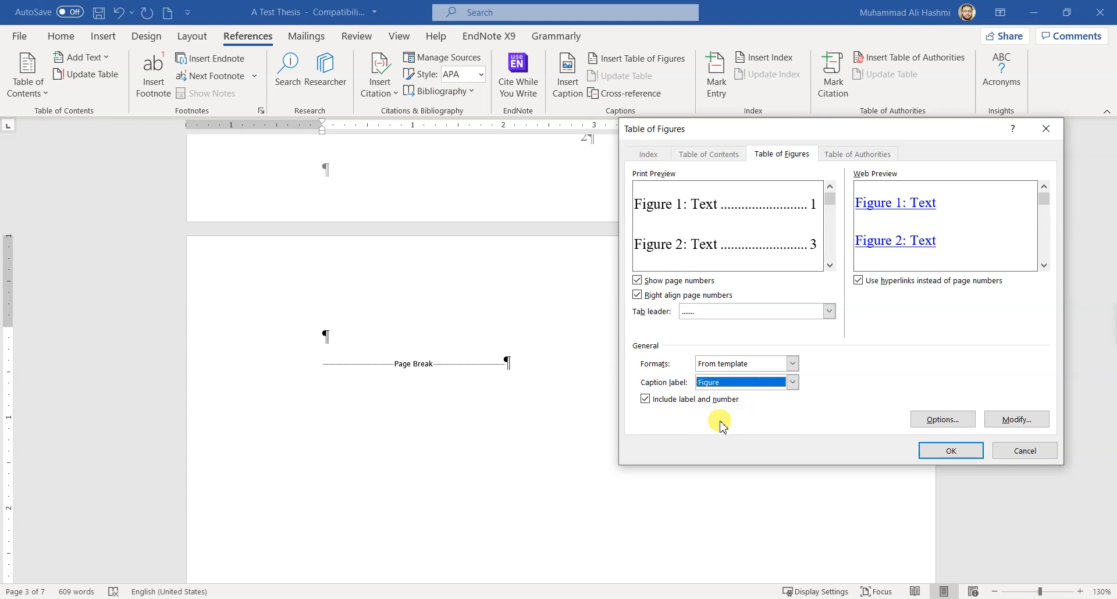
Preview the Classic, Distinctive and Centered formats for the table of figures
click(759, 365)
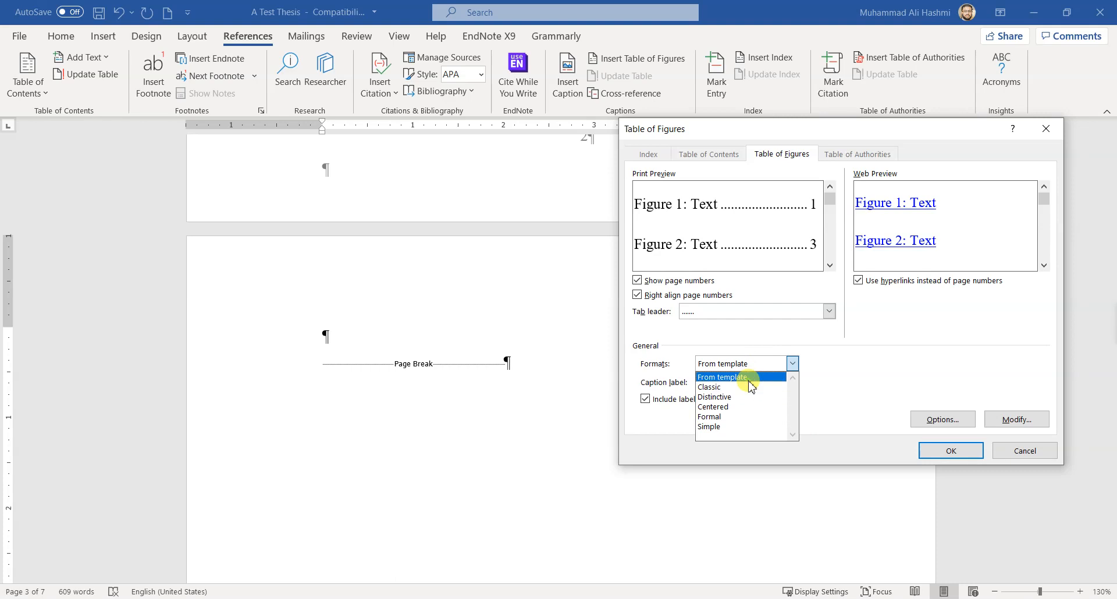
click(750, 380)
click(759, 371)
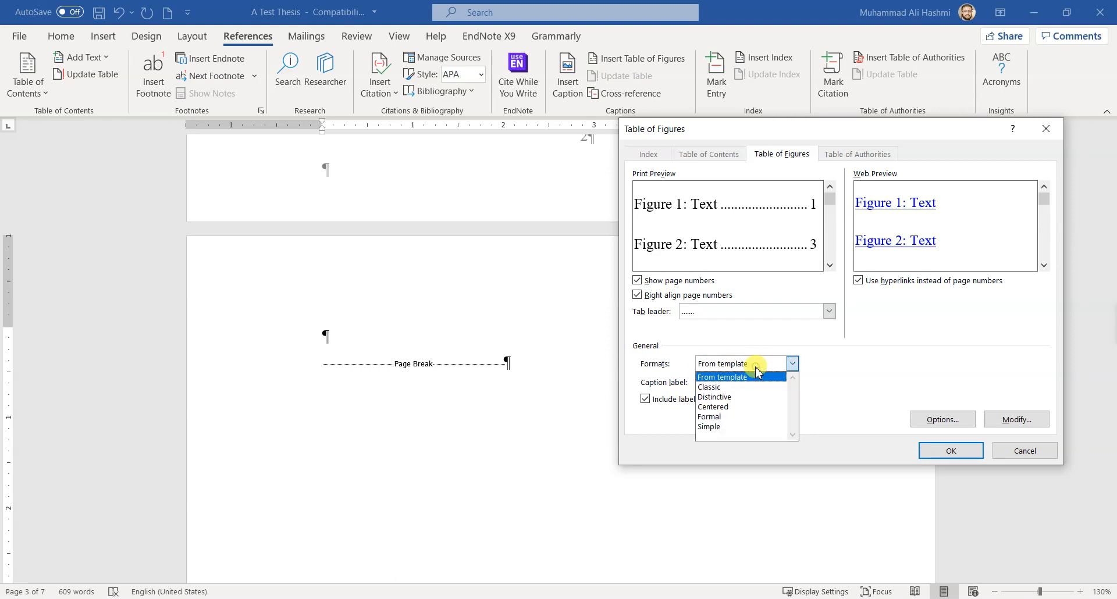
click(748, 382)
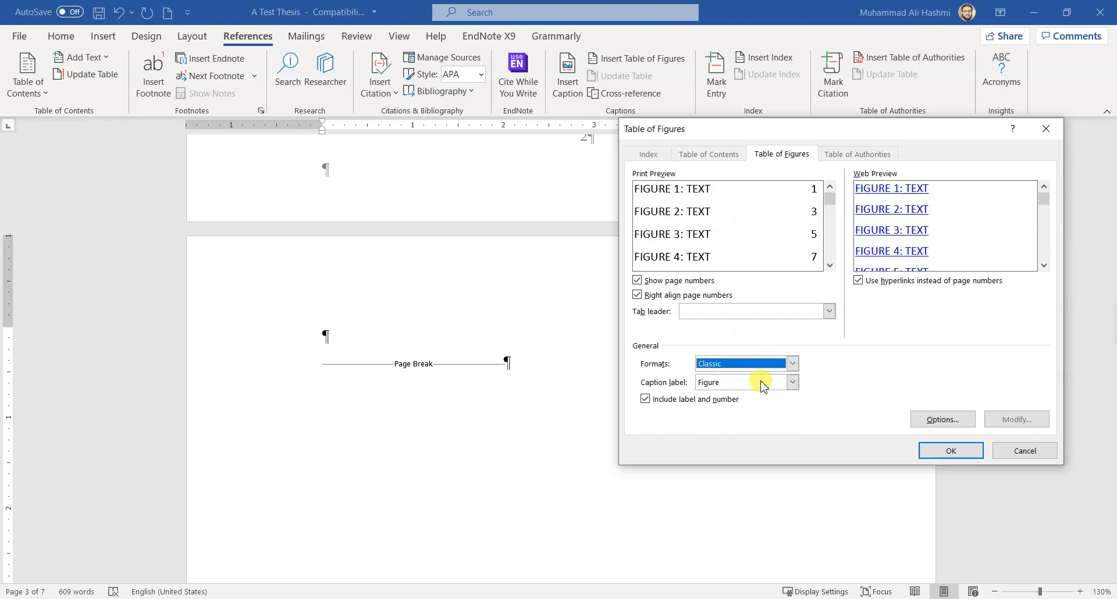
click(757, 364)
click(737, 397)
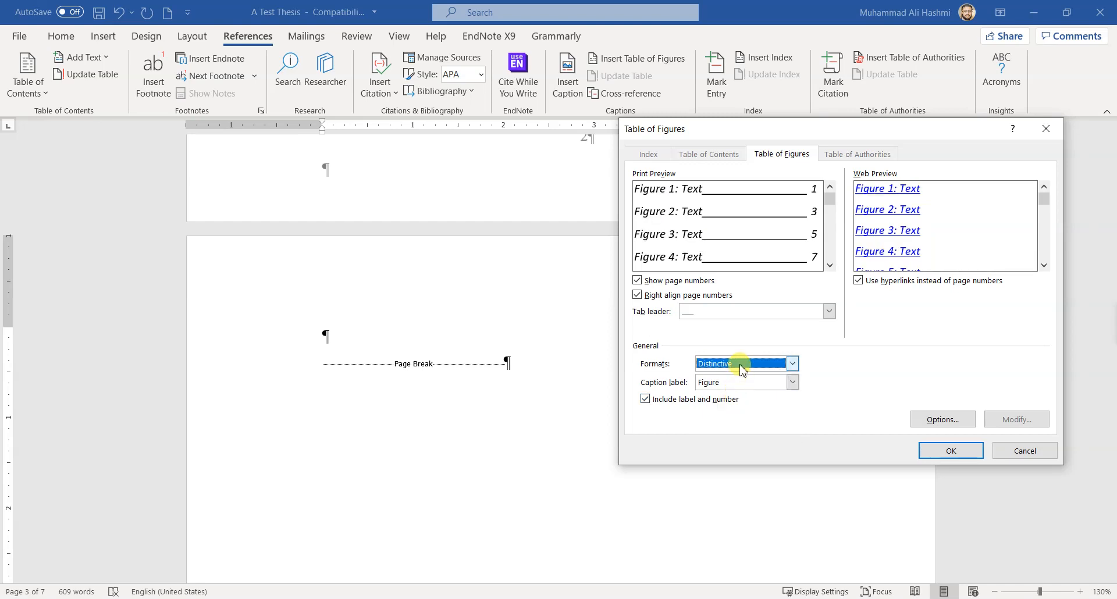
click(742, 366)
click(736, 407)
Set the table of figures to the Formal format and insert it
click(740, 367)
click(739, 417)
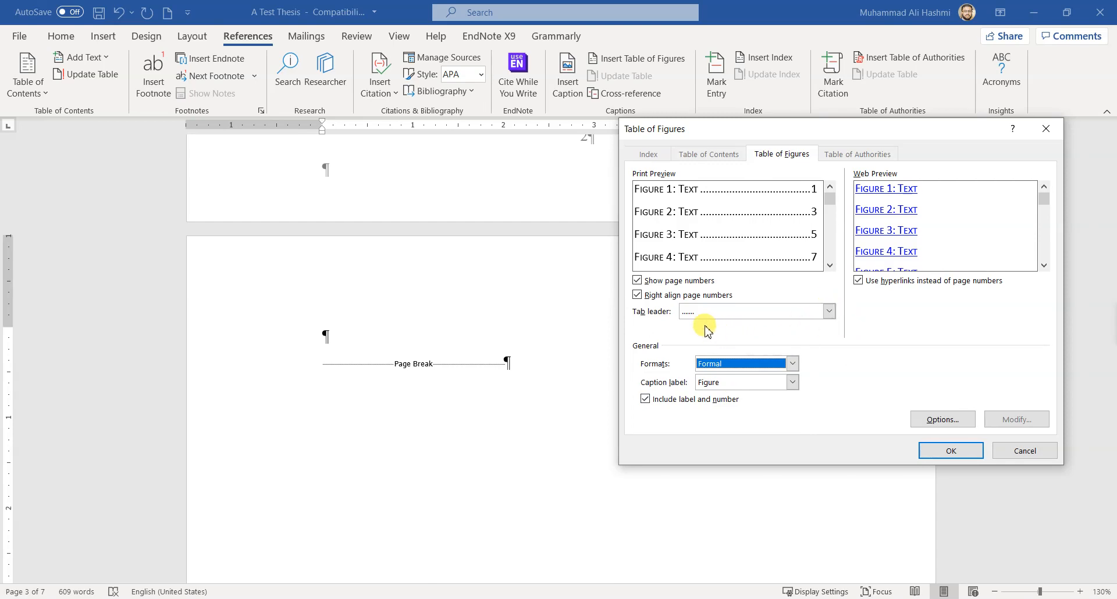
click(951, 450)
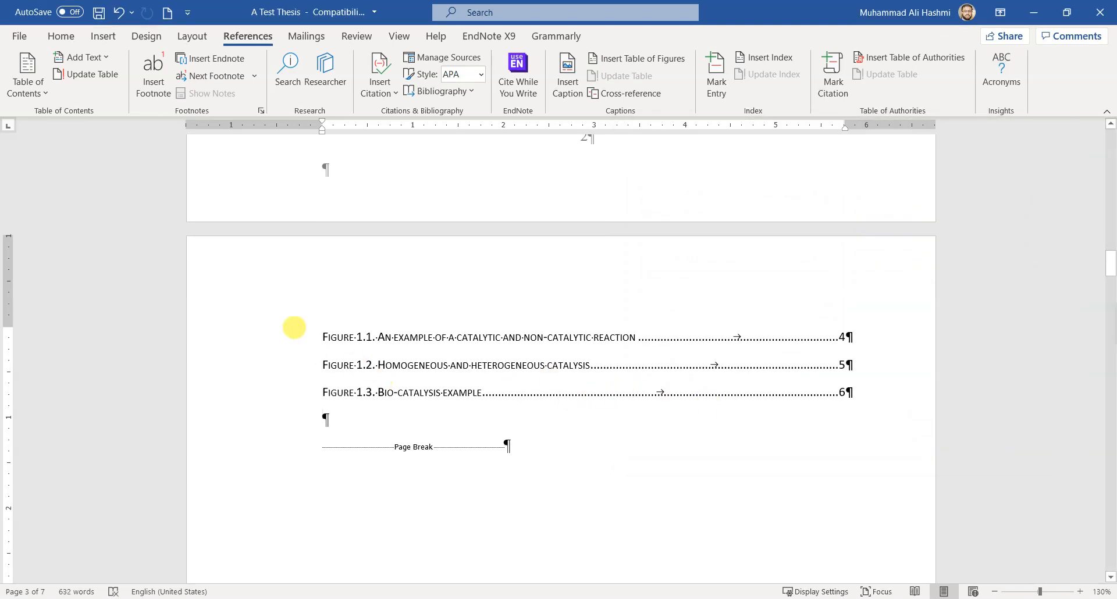
Add a line above the list of figures with the title "Table of Figures"
click(296, 328)
click(314, 329)
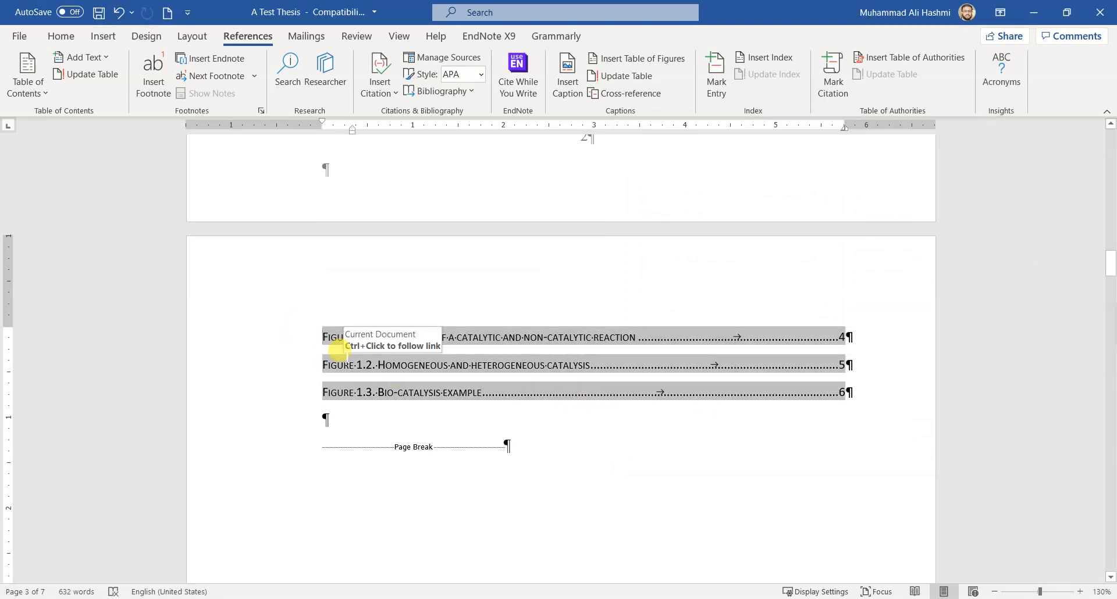
key(Return)
key(Up)
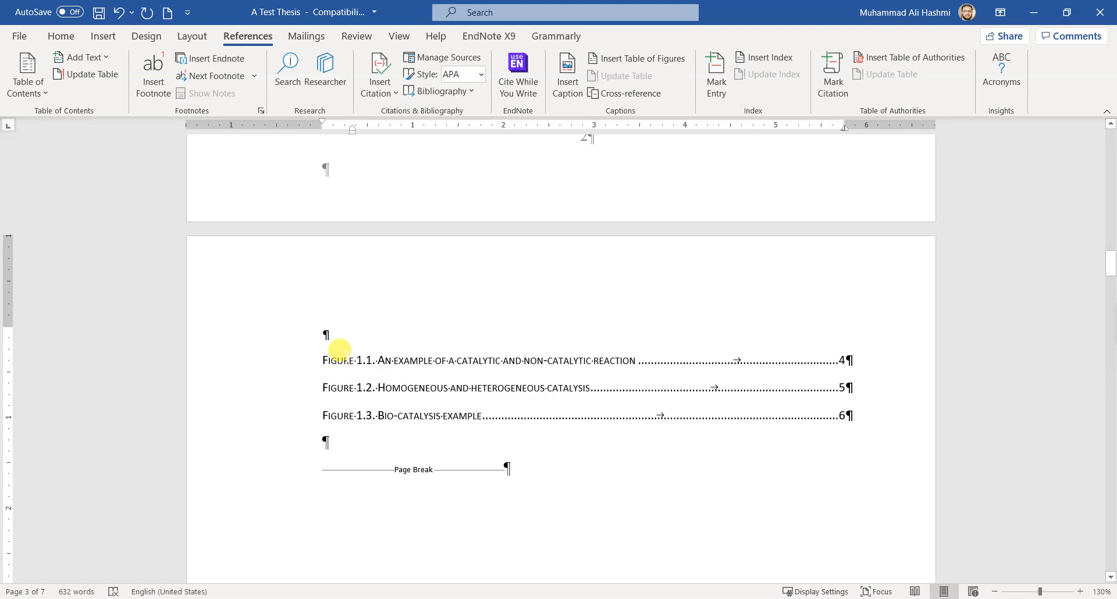
text(Table of Figures)
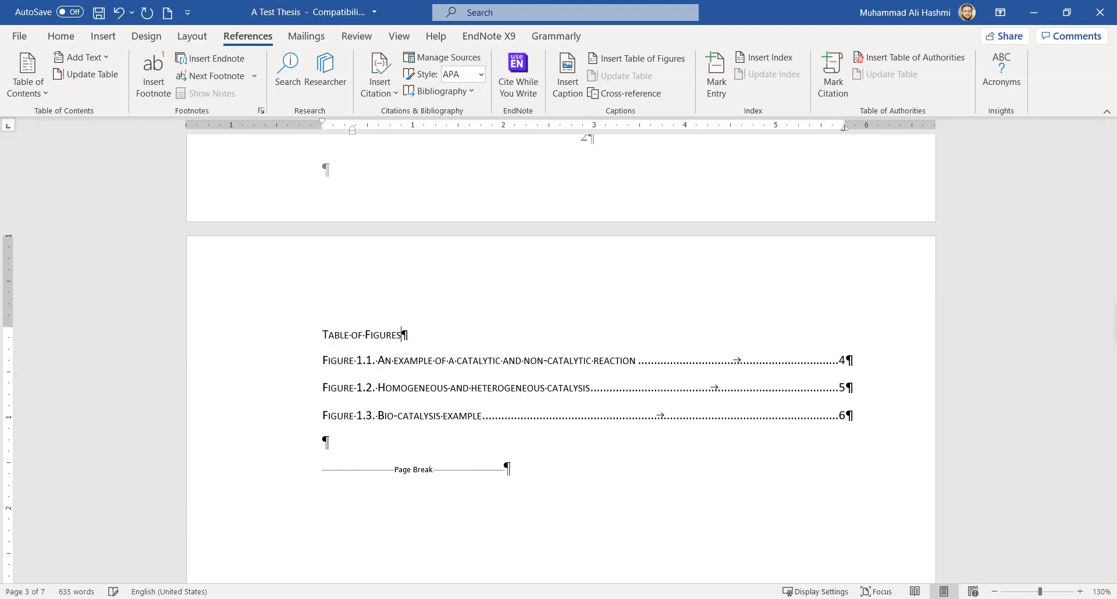
Format the "Table of Figures" title with the Normal style, centered, bold and 13 pt
click(252, 334)
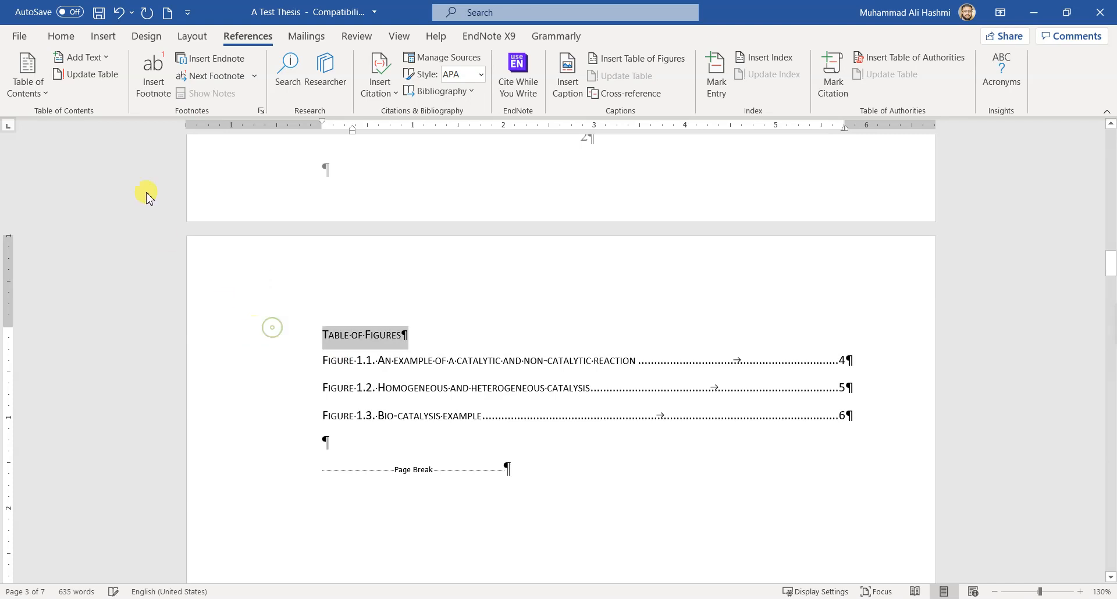
click(60, 37)
click(522, 71)
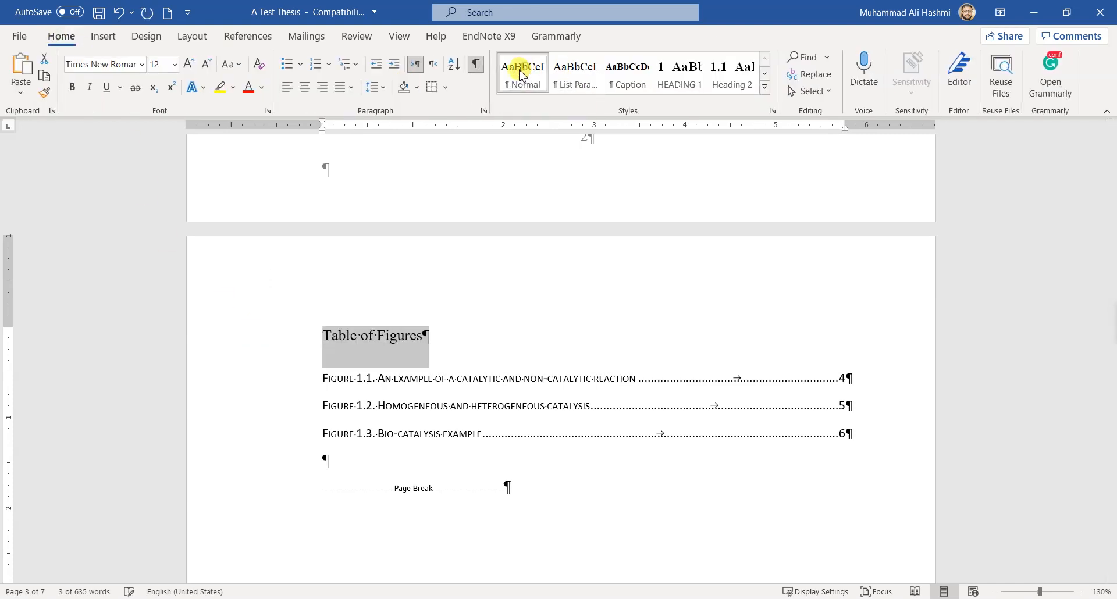
click(304, 93)
click(72, 89)
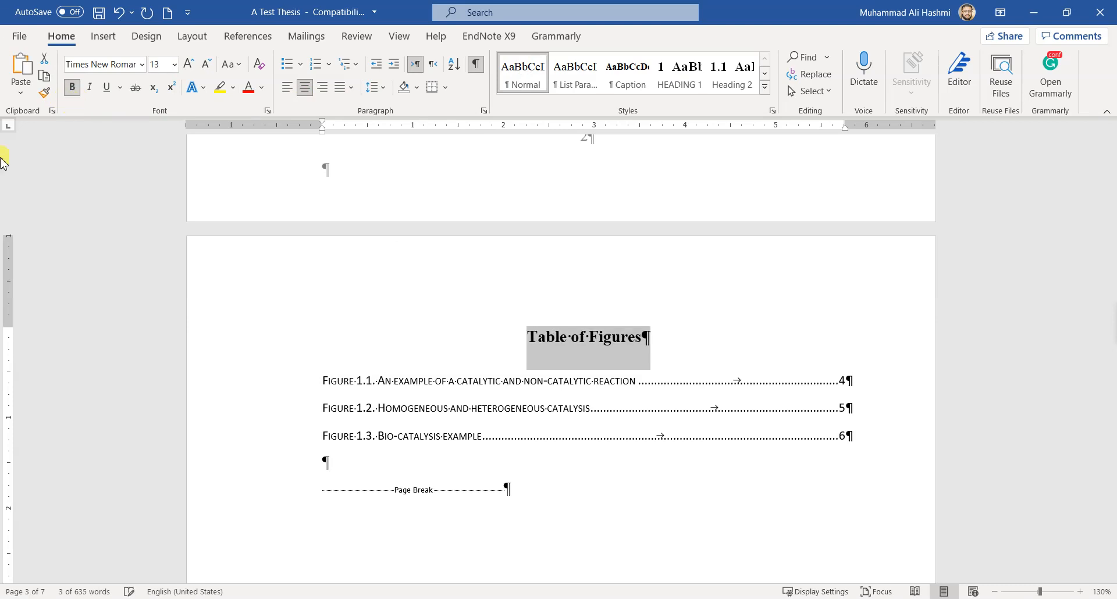
click(405, 458)
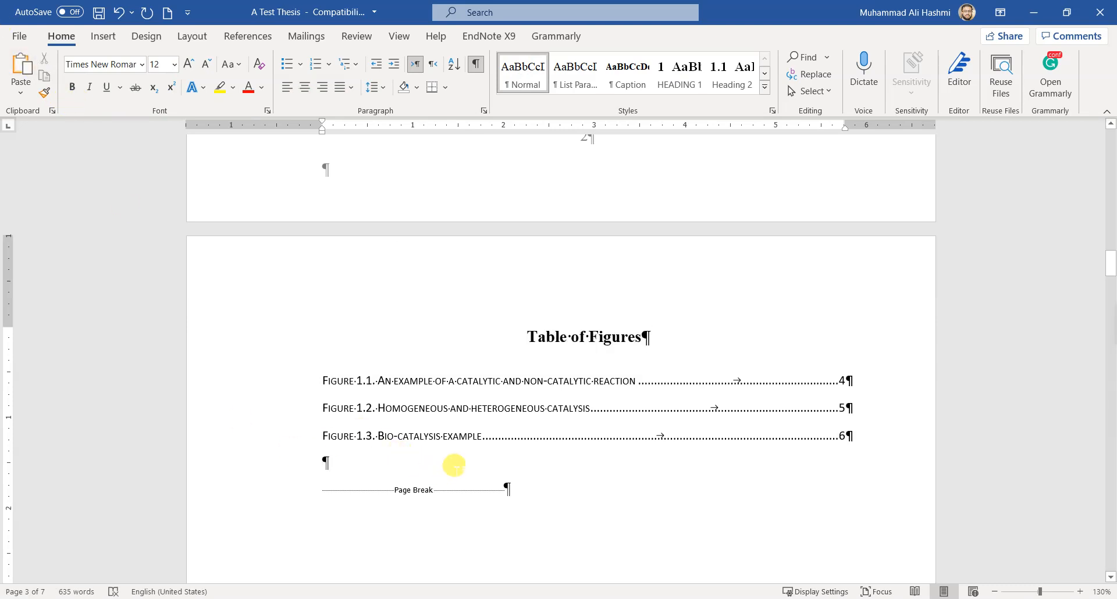
Update only the page numbers in the table of figures
right_click(476, 407)
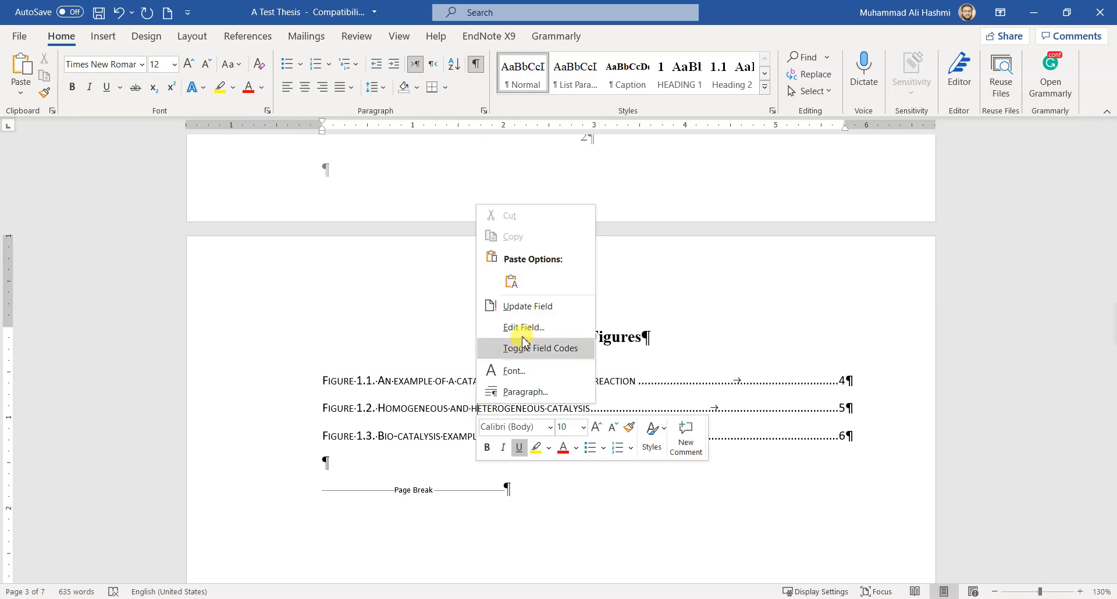
click(541, 309)
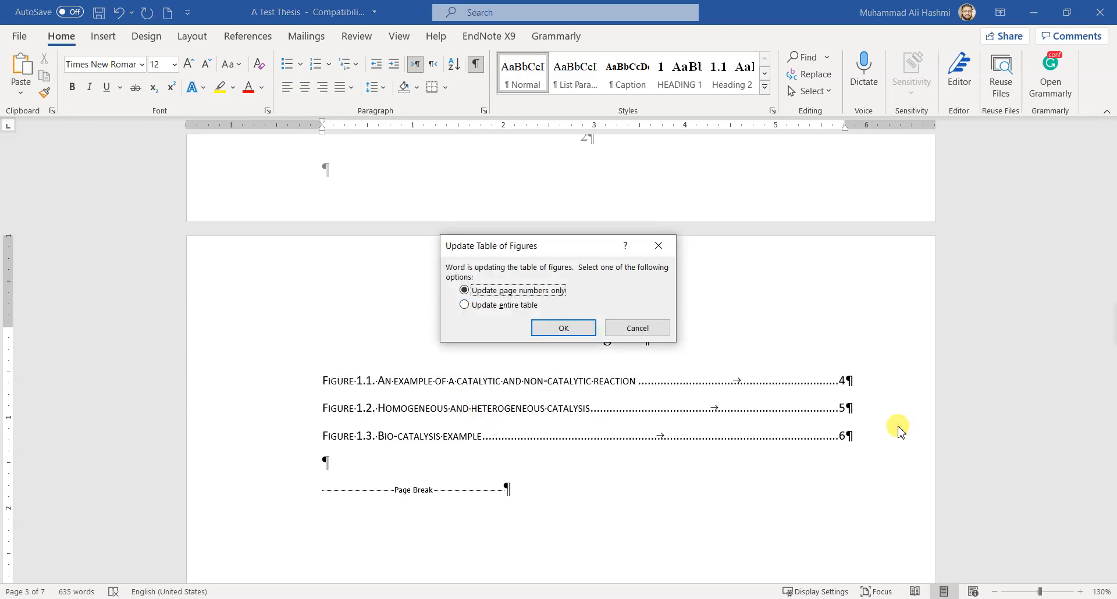
click(563, 327)
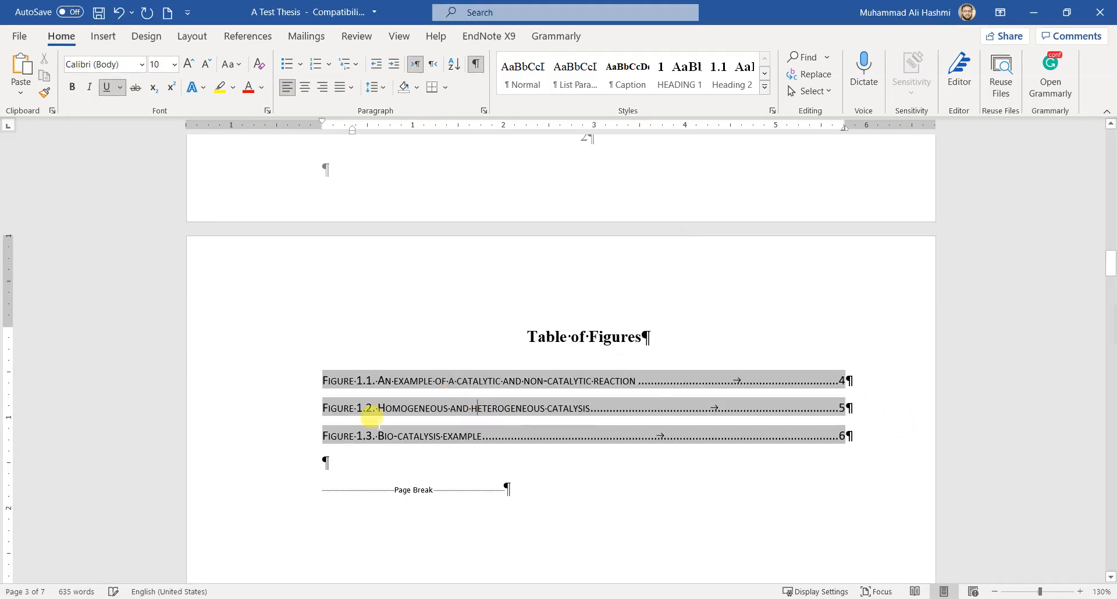
click(465, 506)
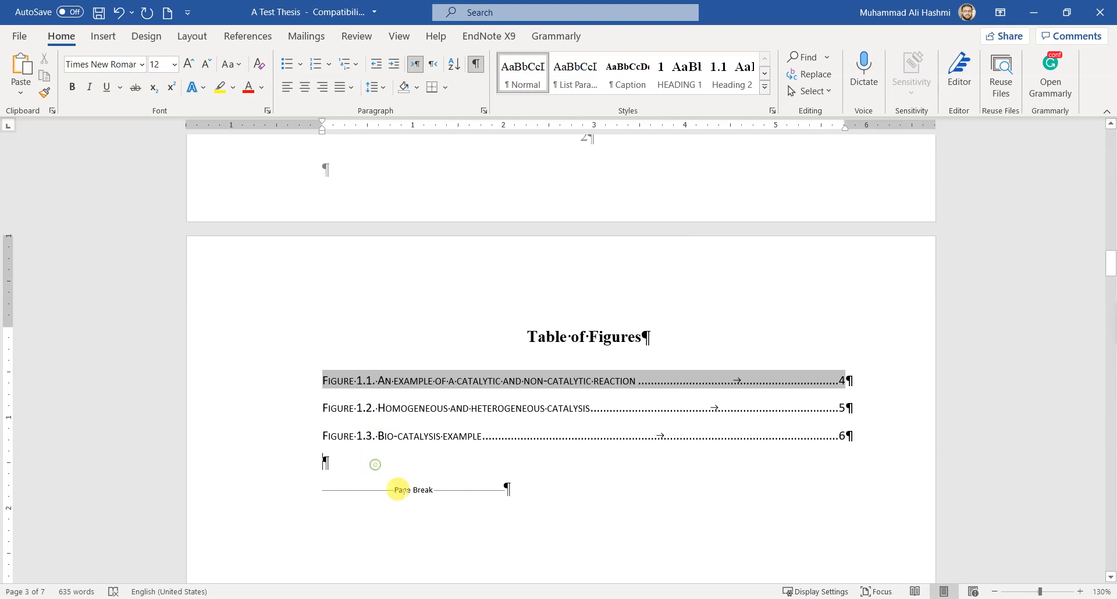
Check the table of figures with the formatting marks hidden, and turn the marks back on
click(439, 512)
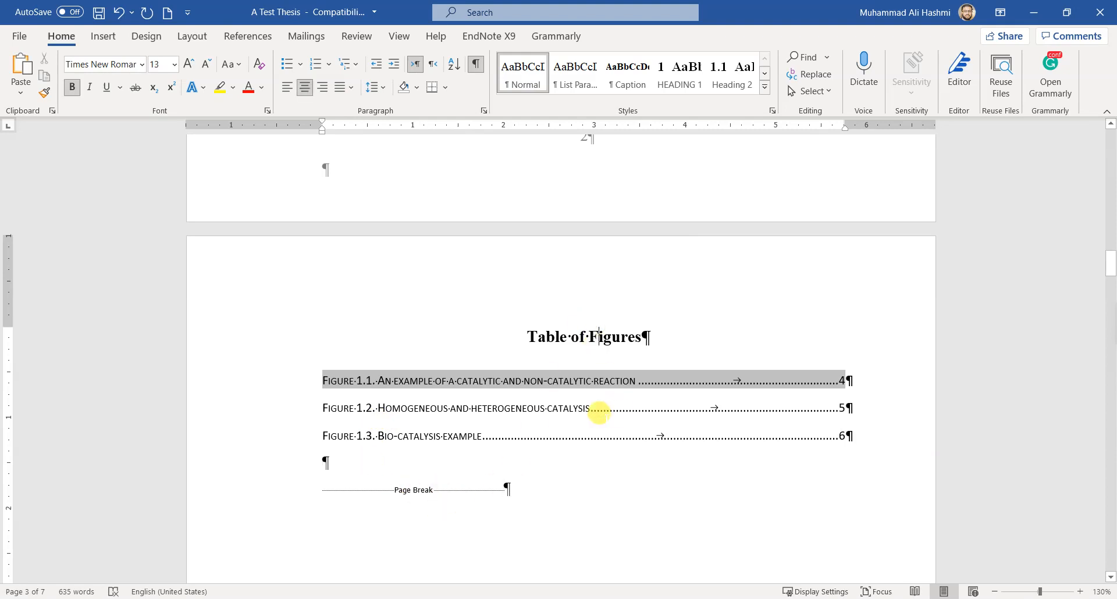
click(841, 383)
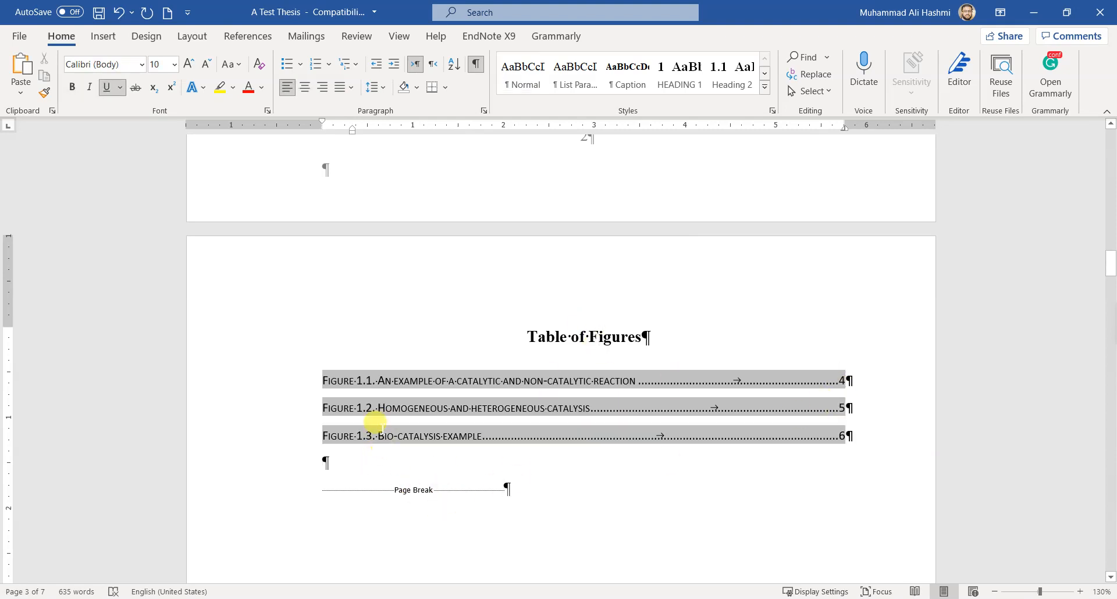
click(476, 63)
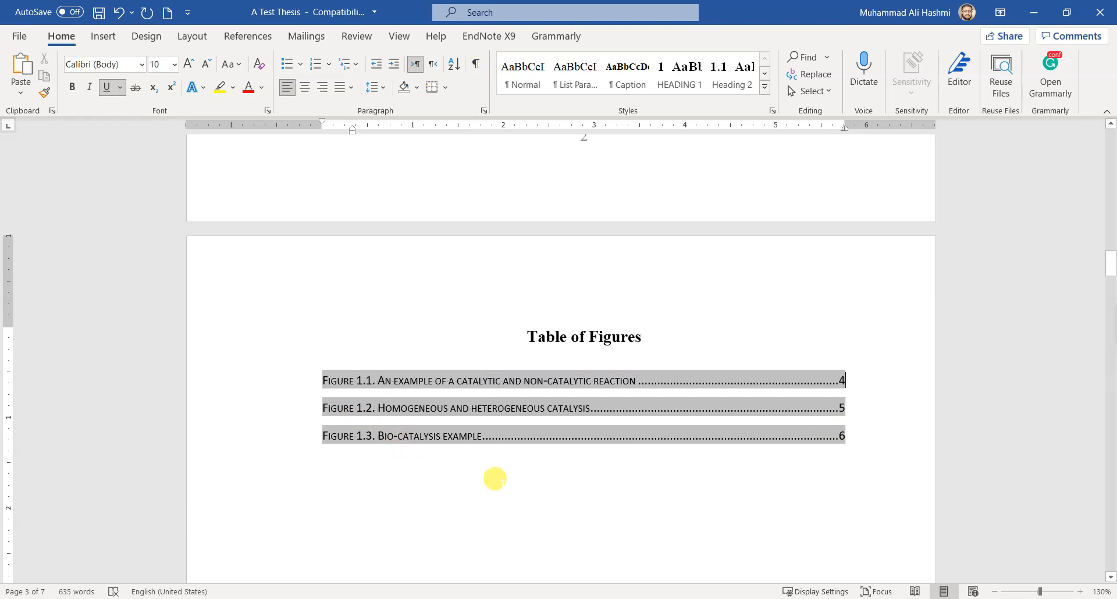
click(498, 476)
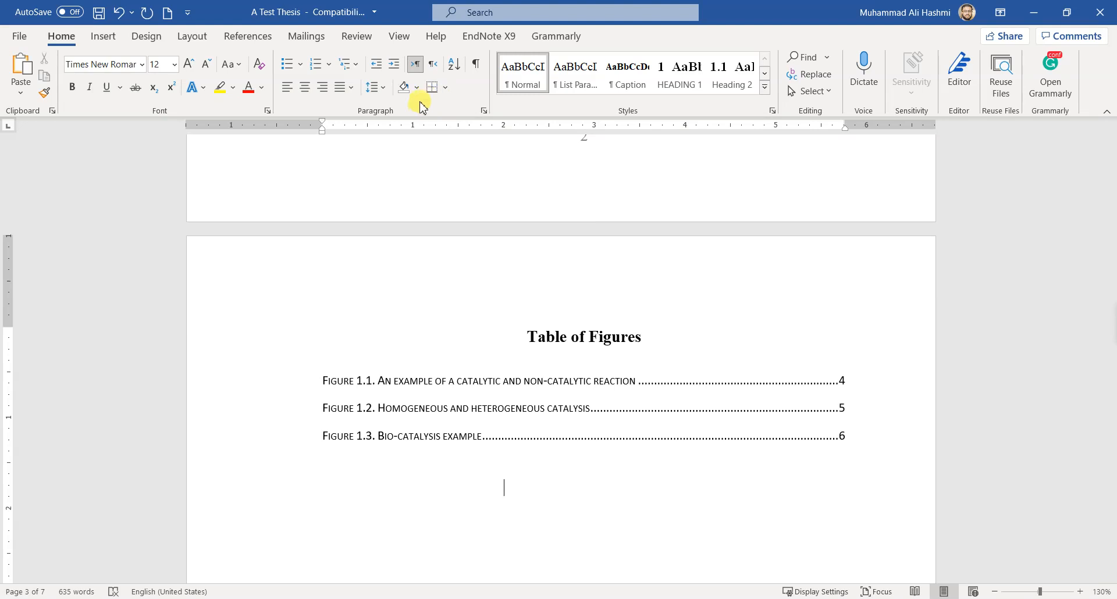
click(477, 65)
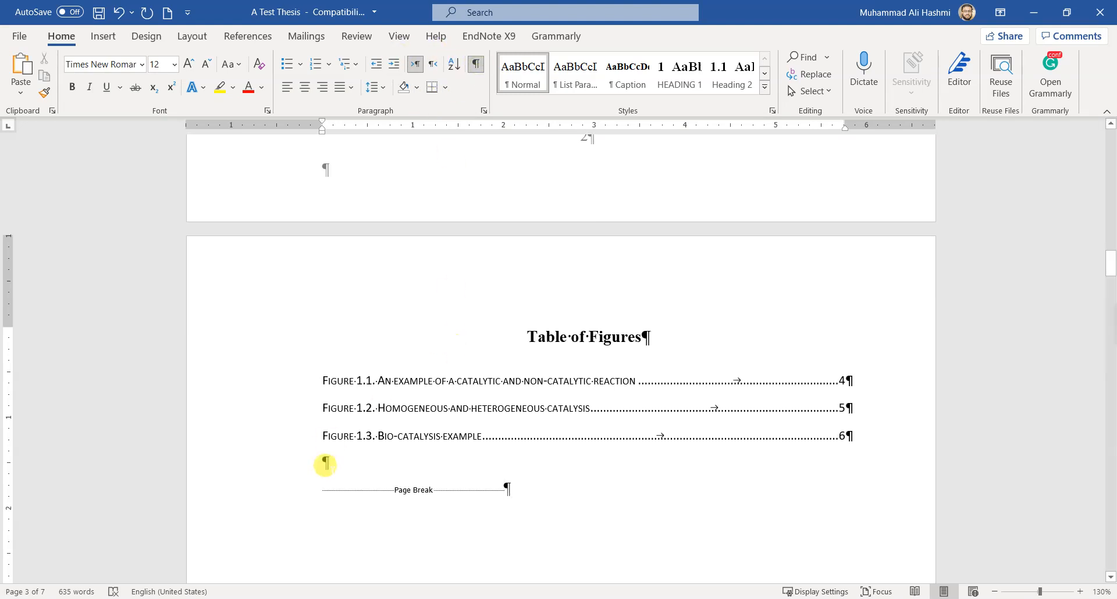
Add the title "Table of Tables" two lines below the table of figures, followed by an empty line
click(432, 541)
key(Return)
key(Return)
text(Table of Tables)
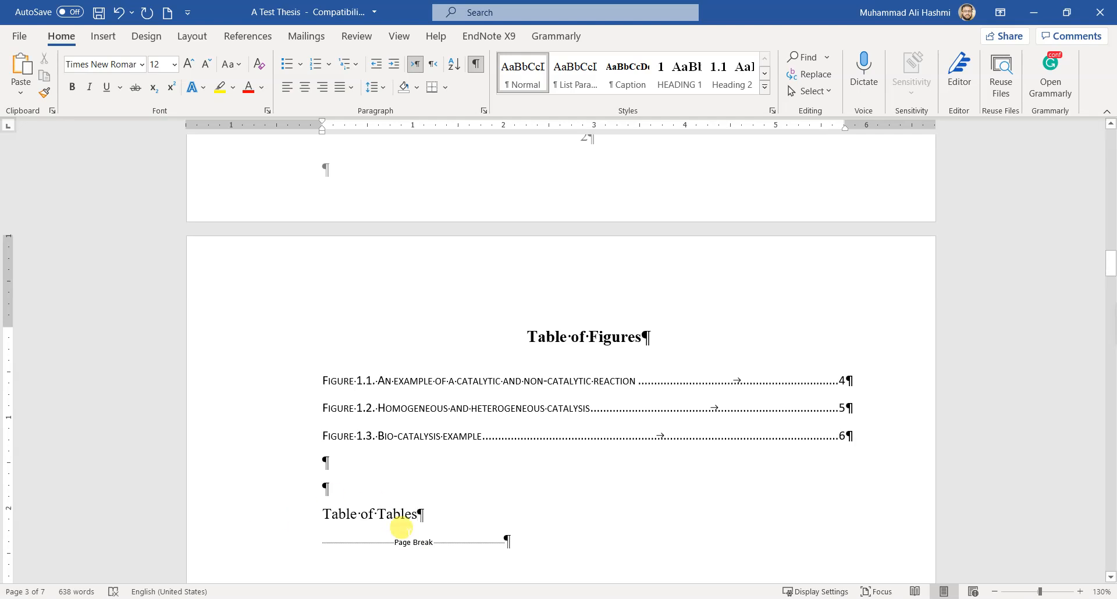
key(Return)
scroll(474, 444, down, 3)
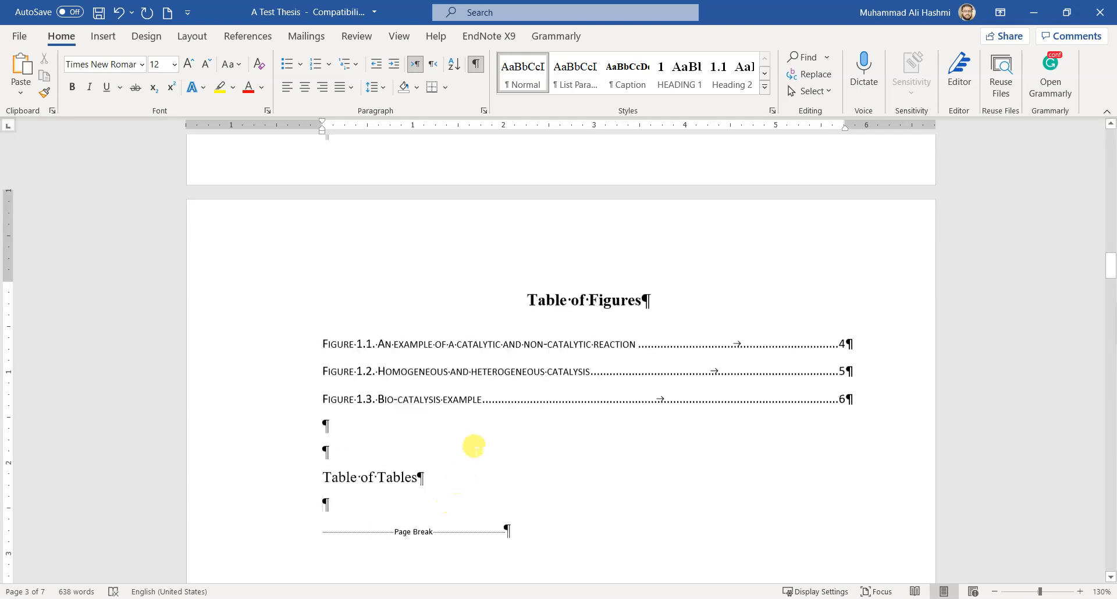
Insert a caption list for the label Table in the Formal format, below the "Table of Tables" title
click(248, 38)
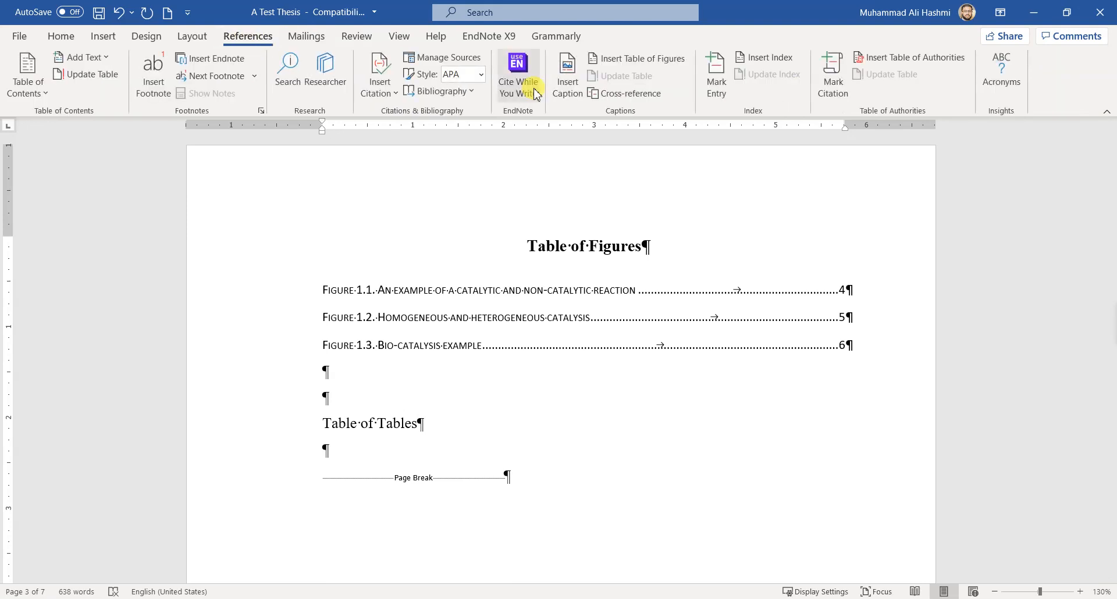
click(633, 61)
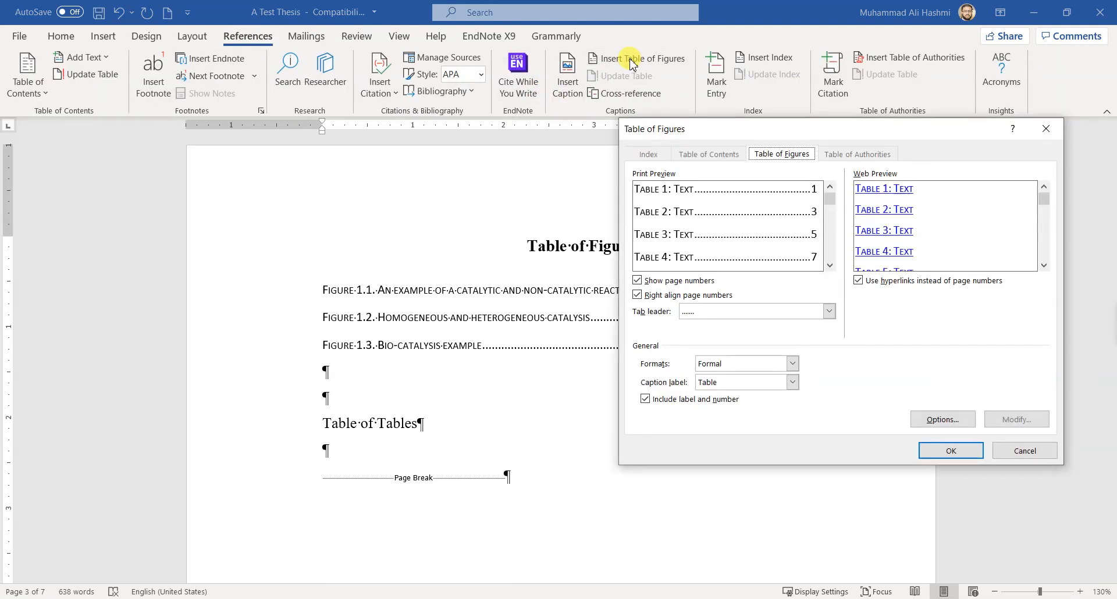
click(731, 384)
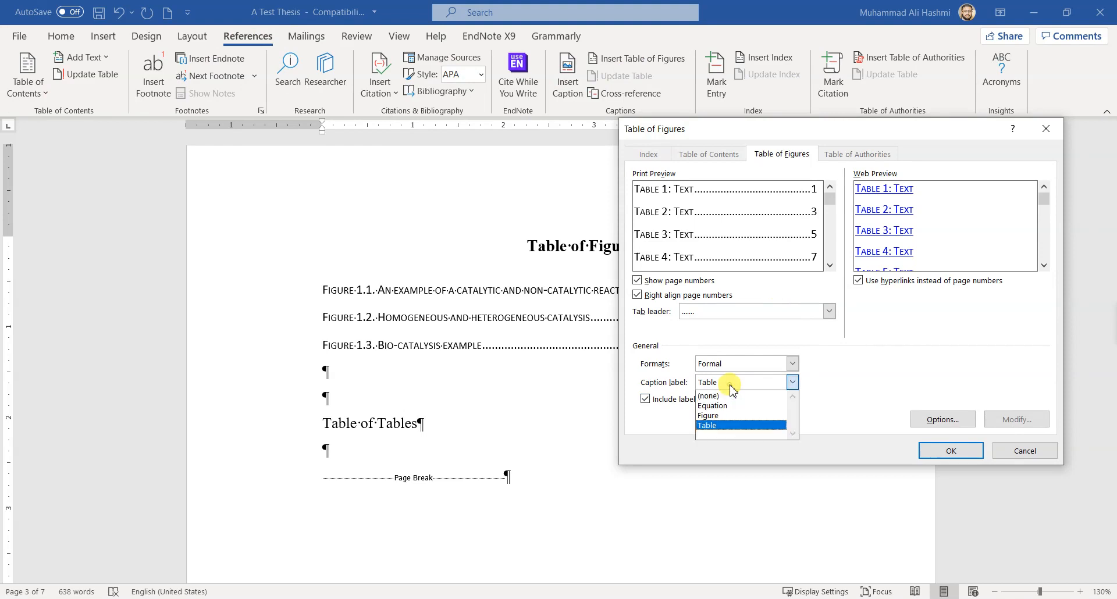
click(731, 425)
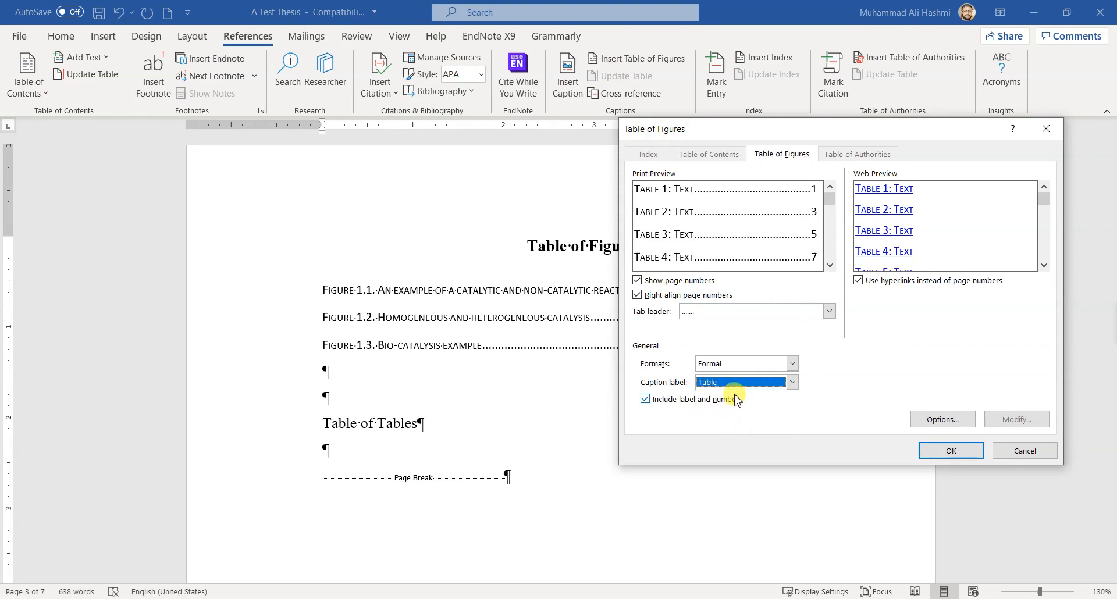
click(952, 452)
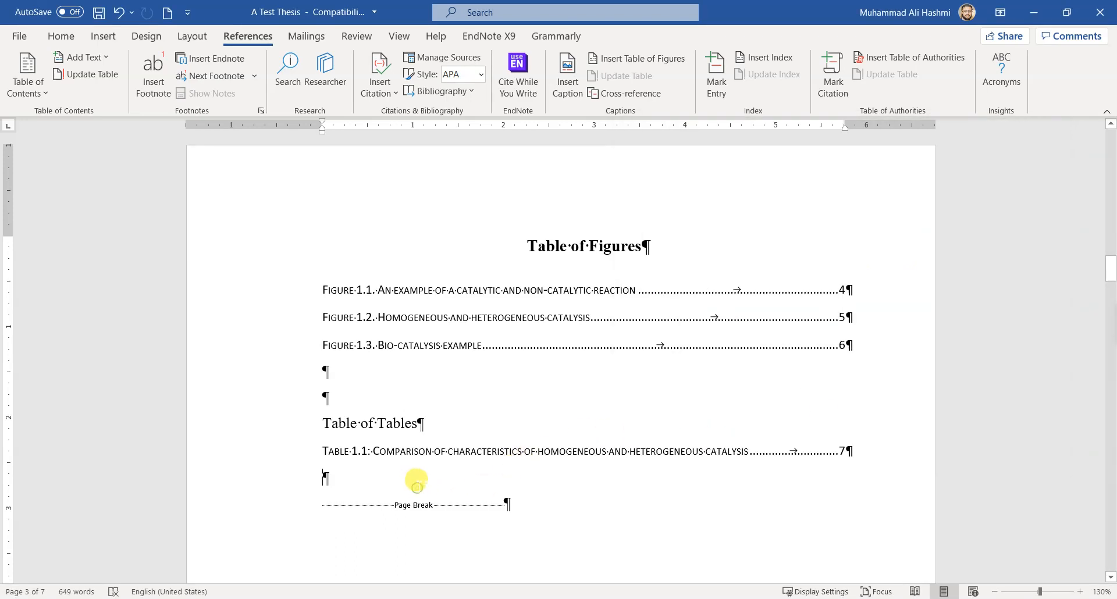
Hide the formatting marks in the document
click(61, 36)
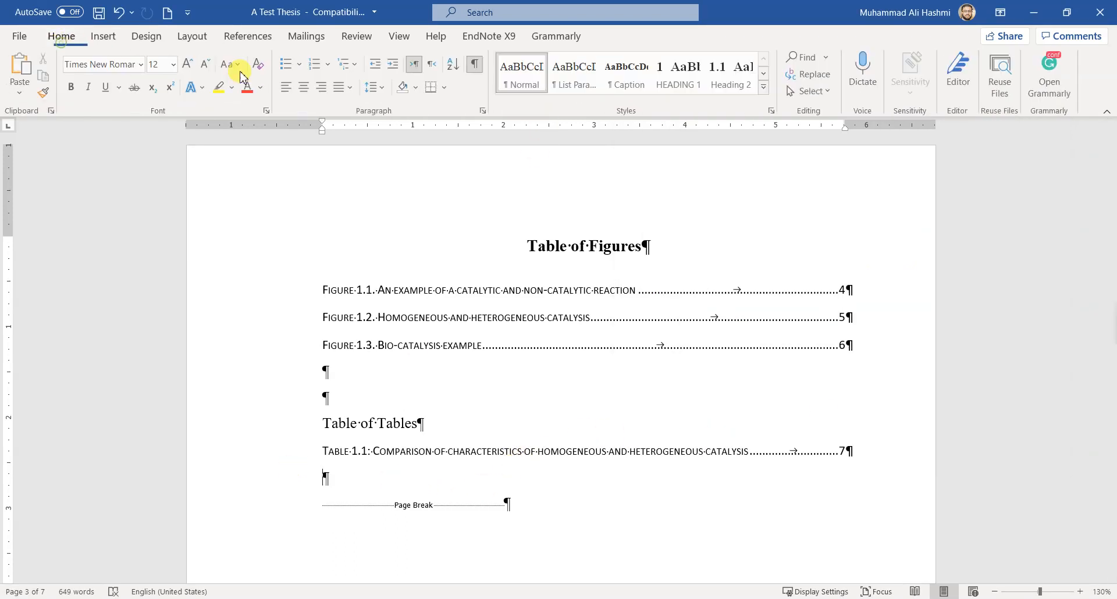
click(477, 69)
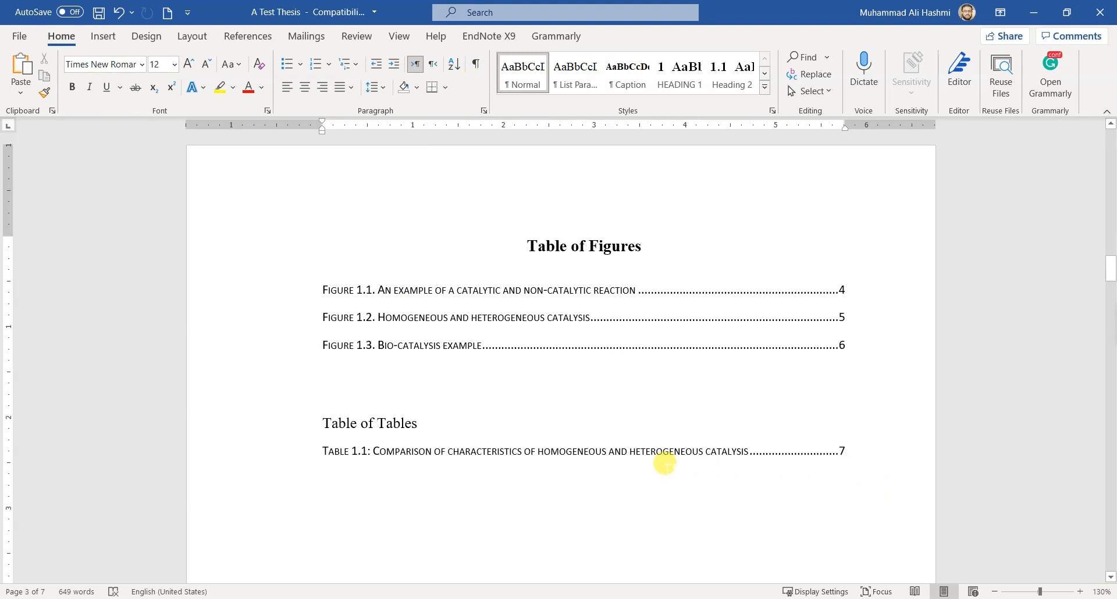
click(643, 476)
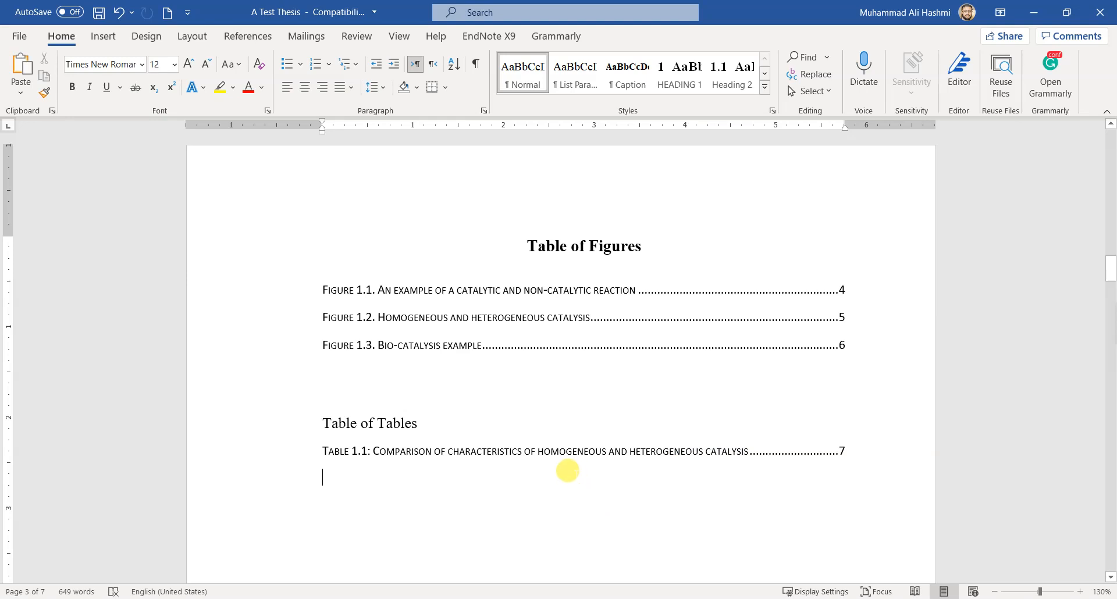
Center the "Table of Tables" title and make it 14 pt and bold
click(289, 424)
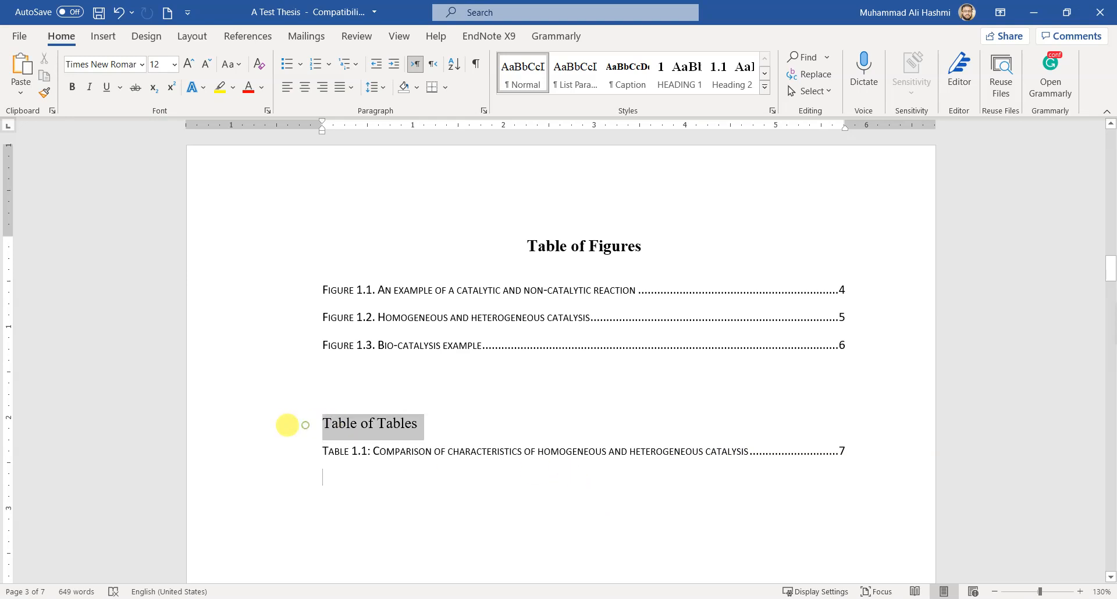
click(305, 88)
click(188, 64)
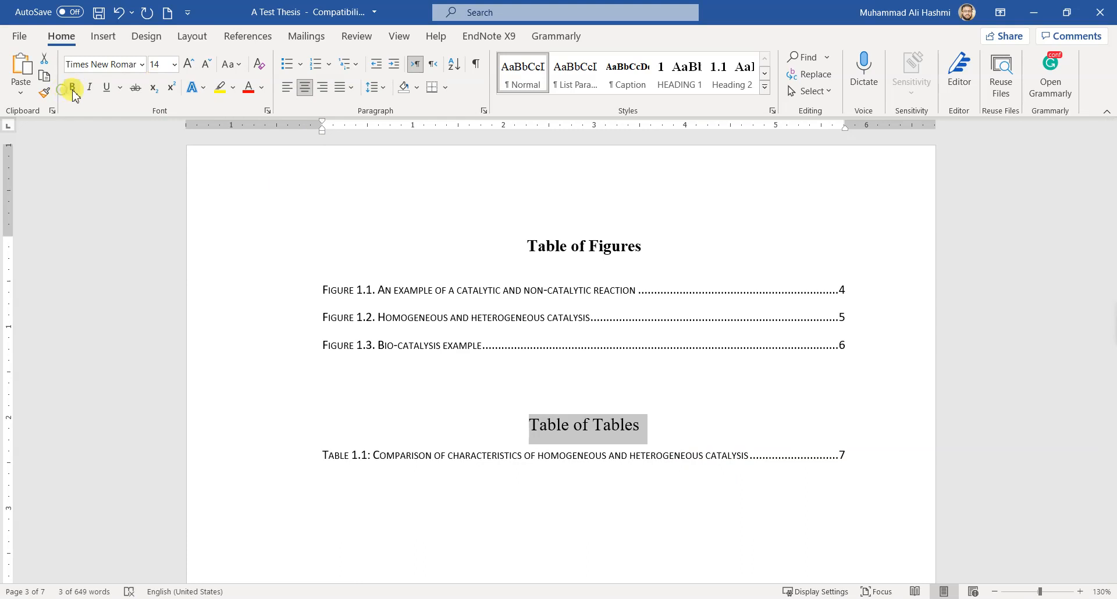
click(70, 88)
click(658, 499)
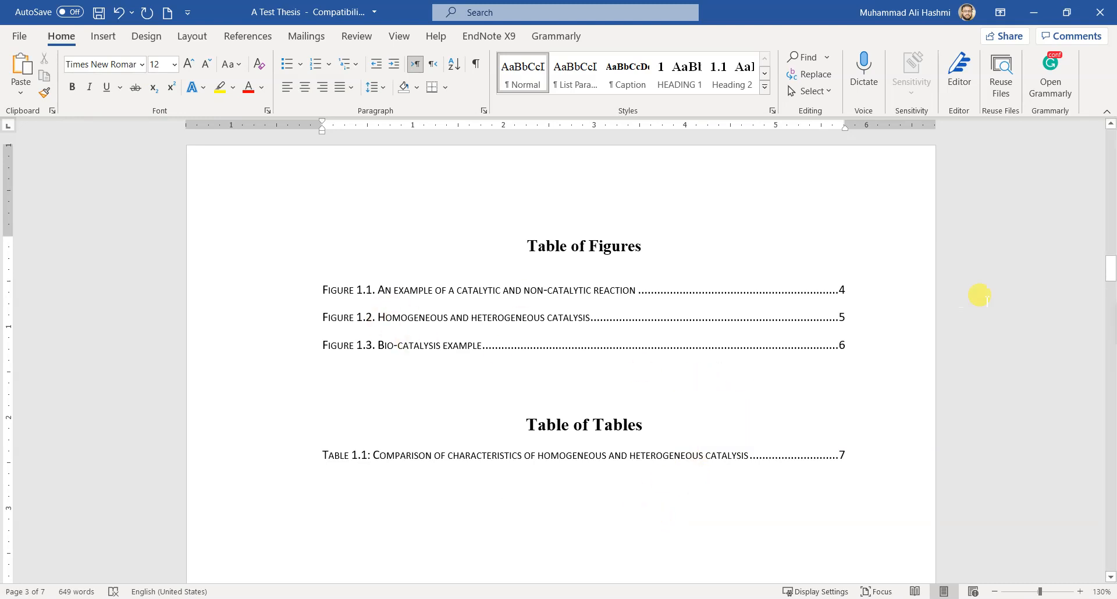
Add an empty line in the Normal style above the Introduction heading
scroll(830, 287, down, 10)
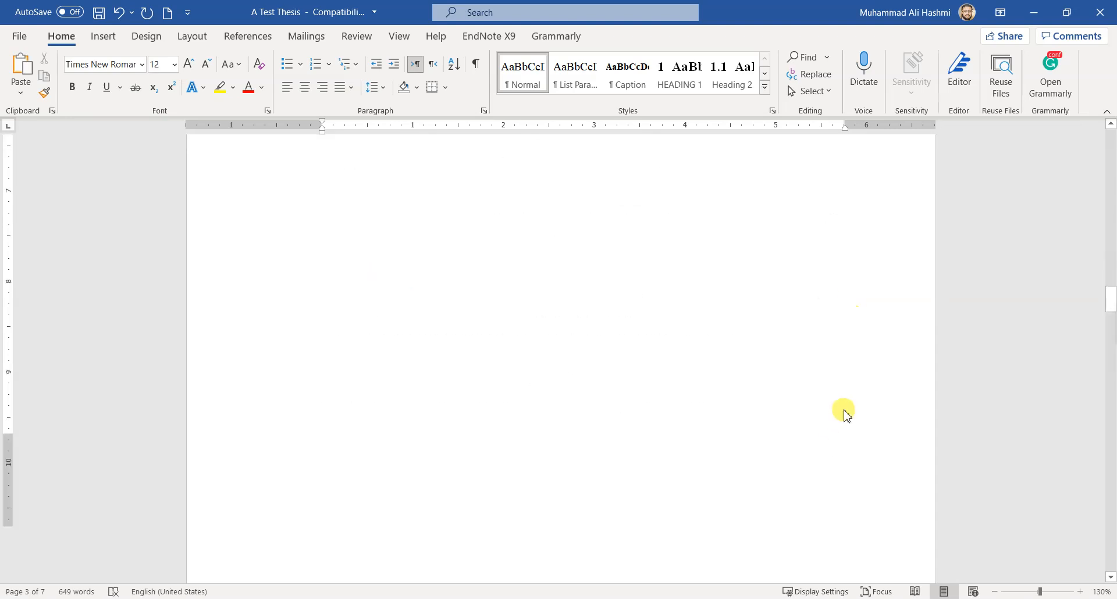
scroll(803, 431, down, 5)
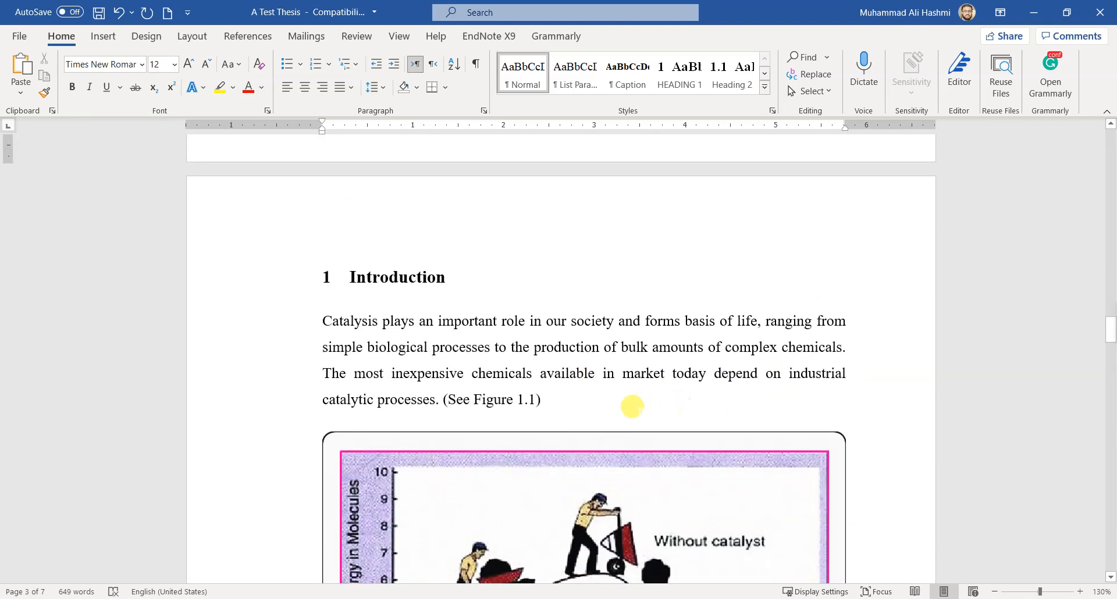
scroll(635, 404, down, 2)
scroll(567, 402, up, 4)
scroll(562, 407, up, 6)
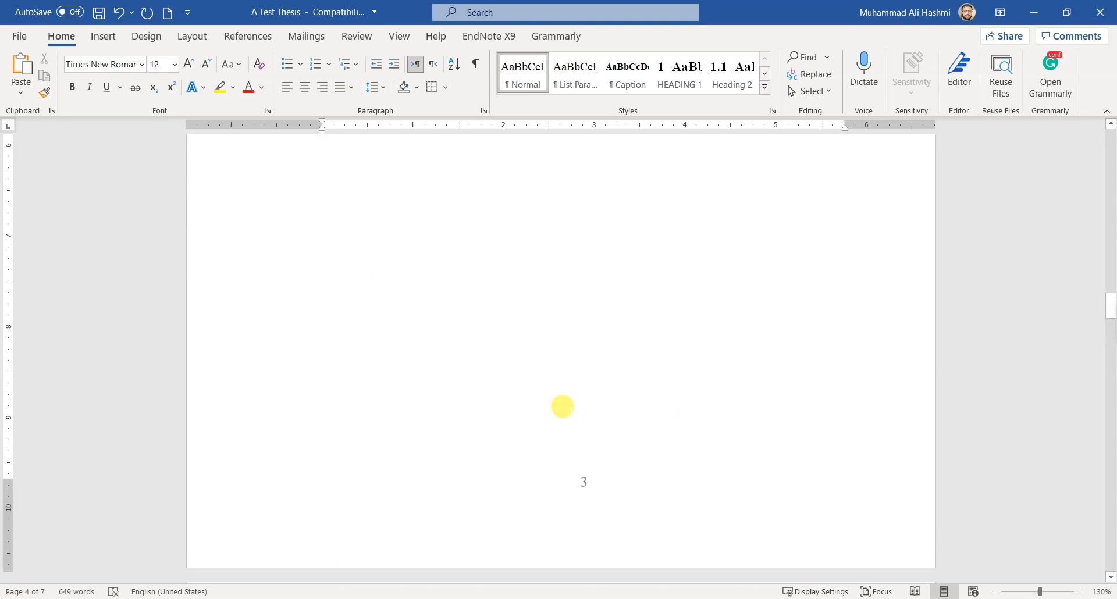
scroll(496, 444, down, 3)
scroll(474, 475, down, 4)
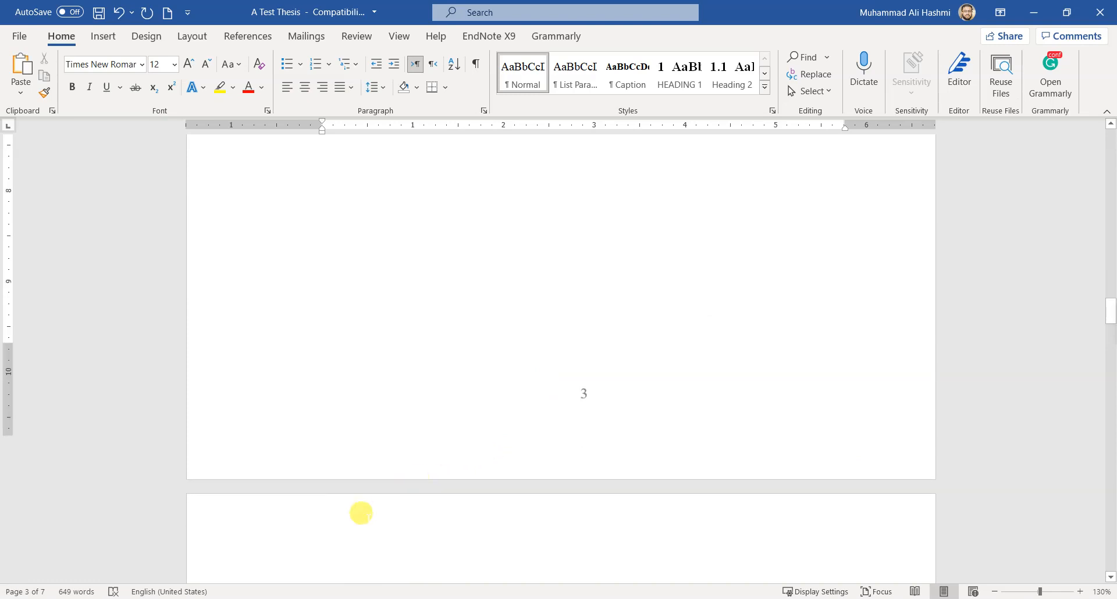
click(352, 391)
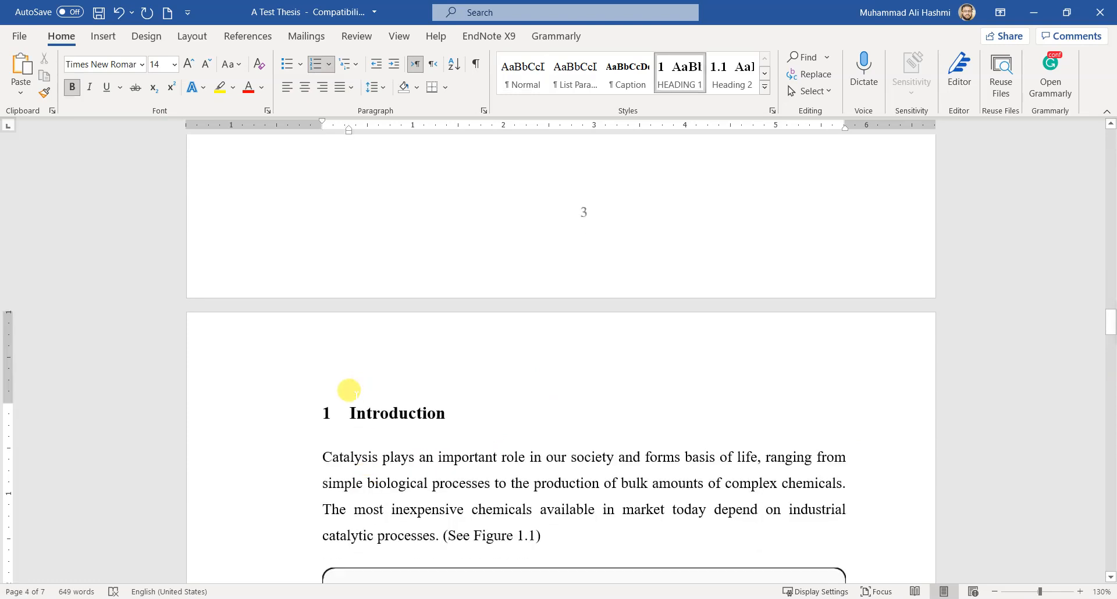
key(Return)
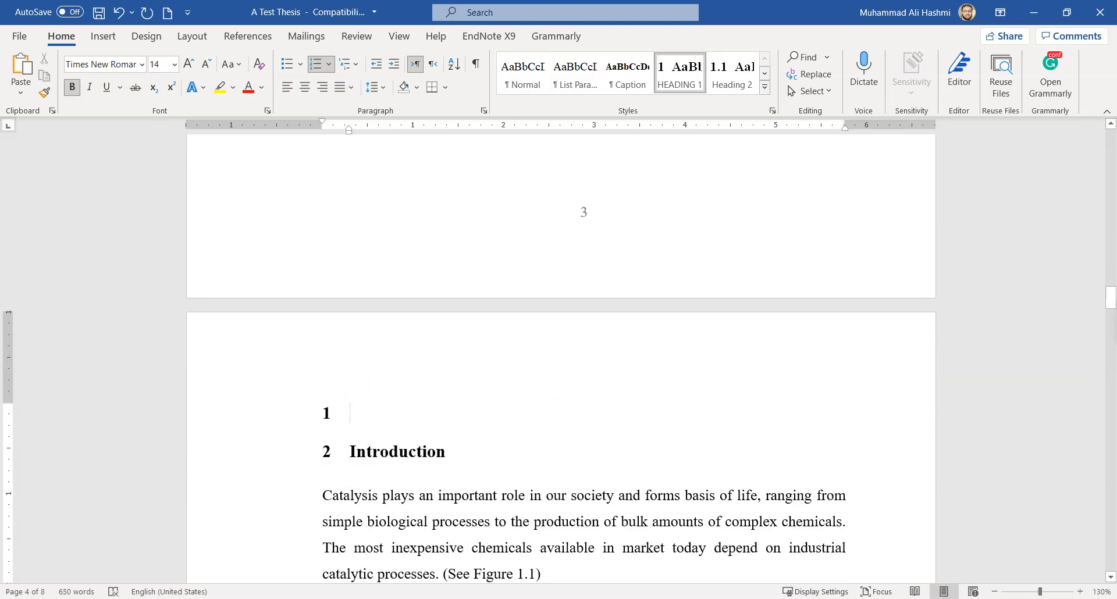
click(521, 69)
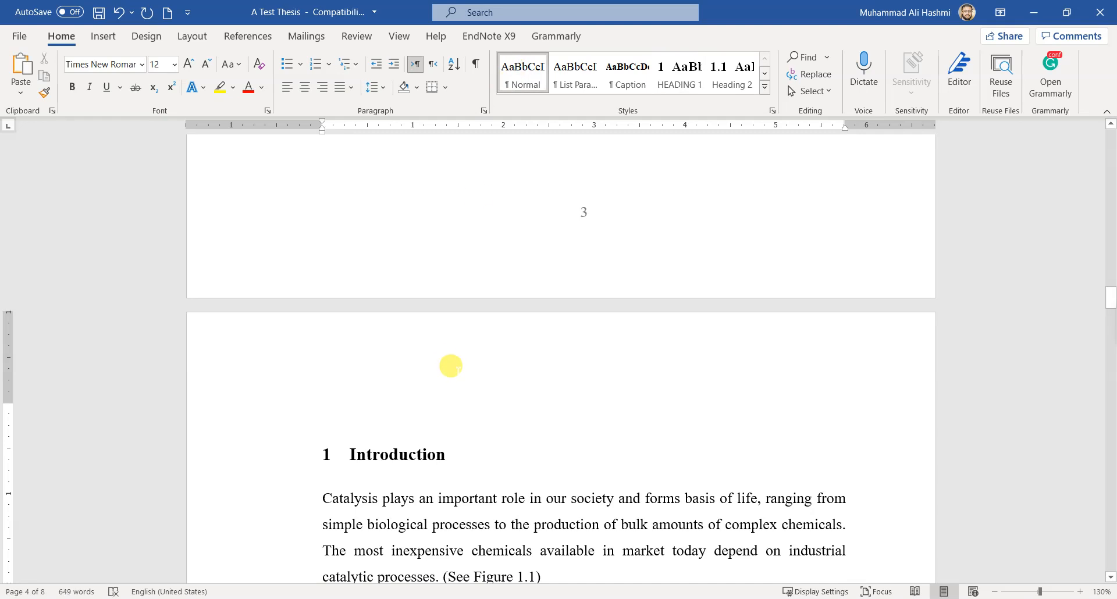
Enter "CHAPTER 1" on the empty line above the Introduction heading and start a new line below it
text(CH)
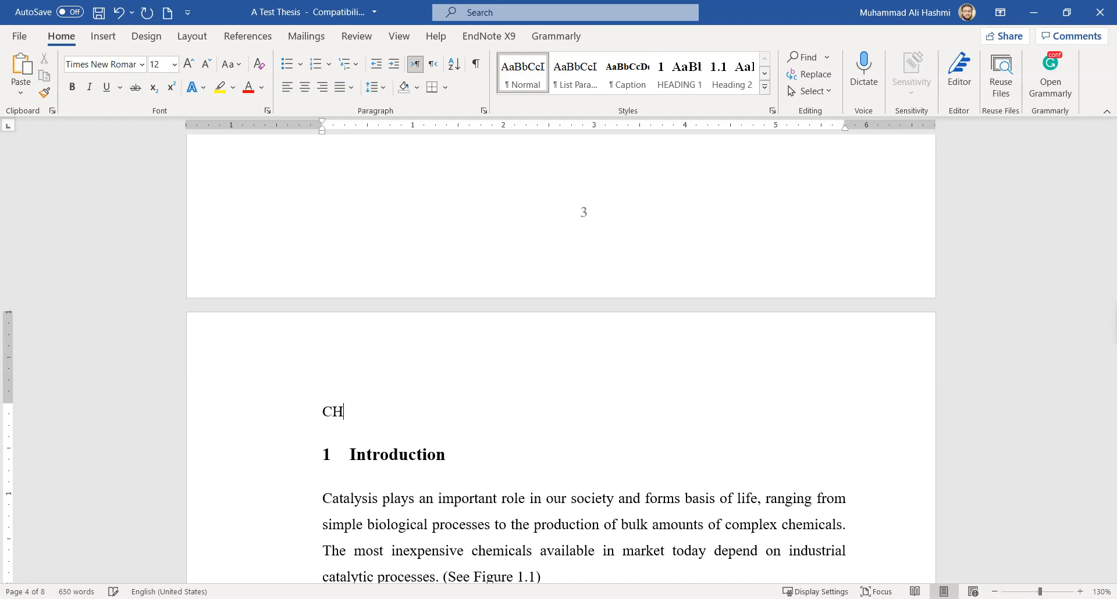
text(APTER 1)
key(Return)
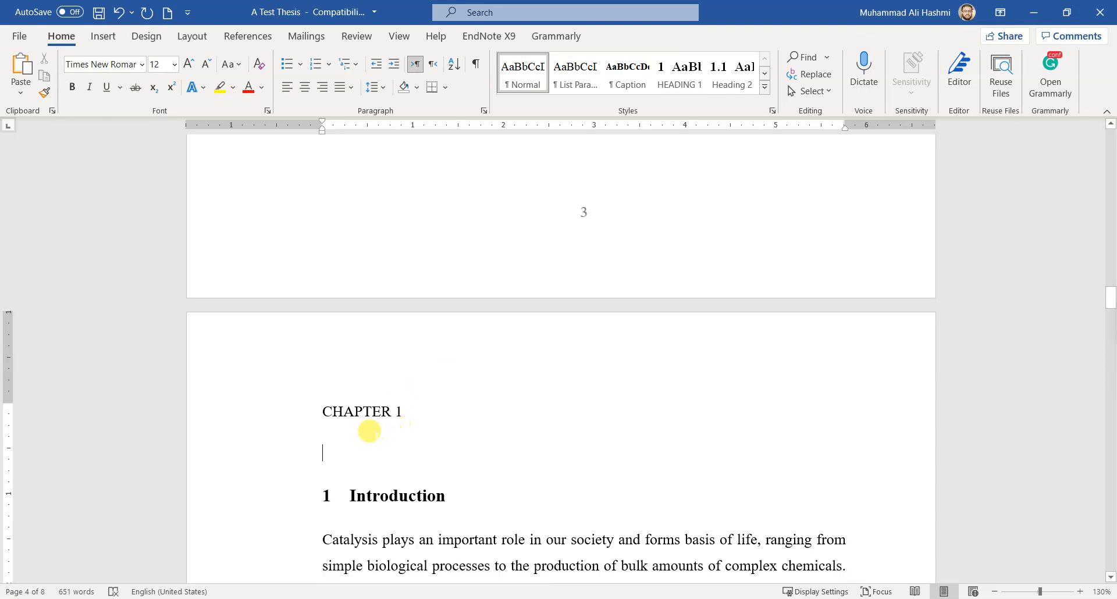
Insert a page break between "CHAPTER 1" and the Introduction heading and check the pages that follow
click(213, 43)
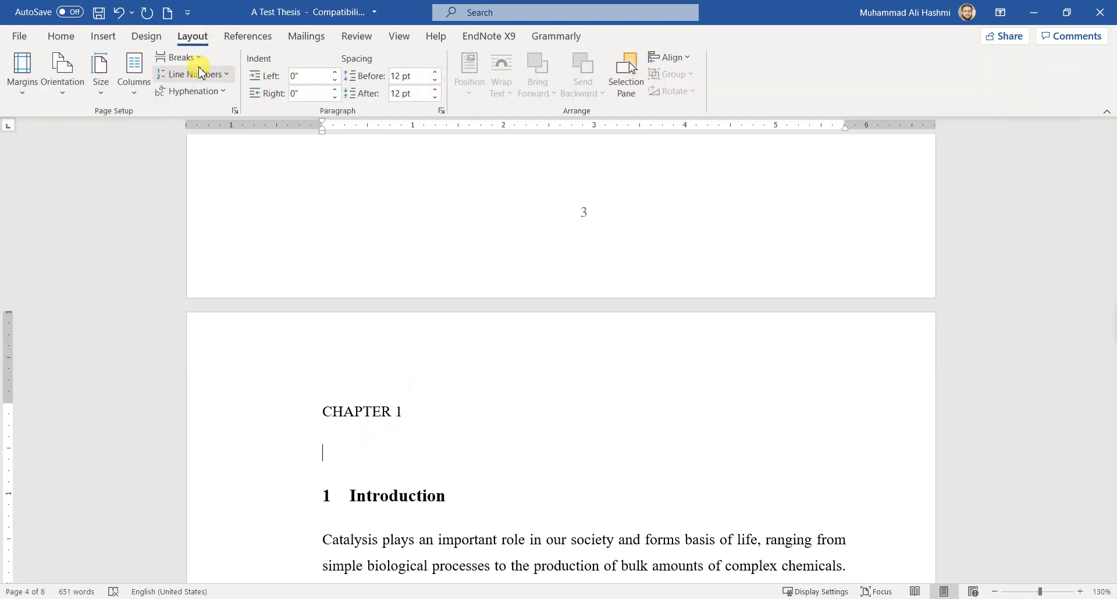
click(184, 56)
click(204, 96)
scroll(467, 384, down, 5)
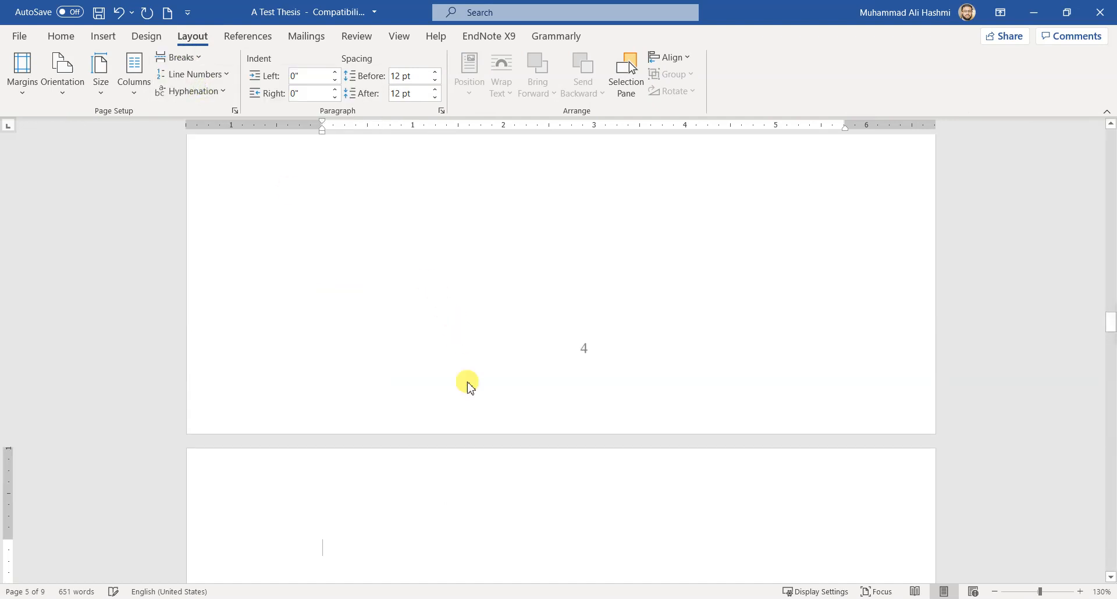
scroll(456, 417, down, 10)
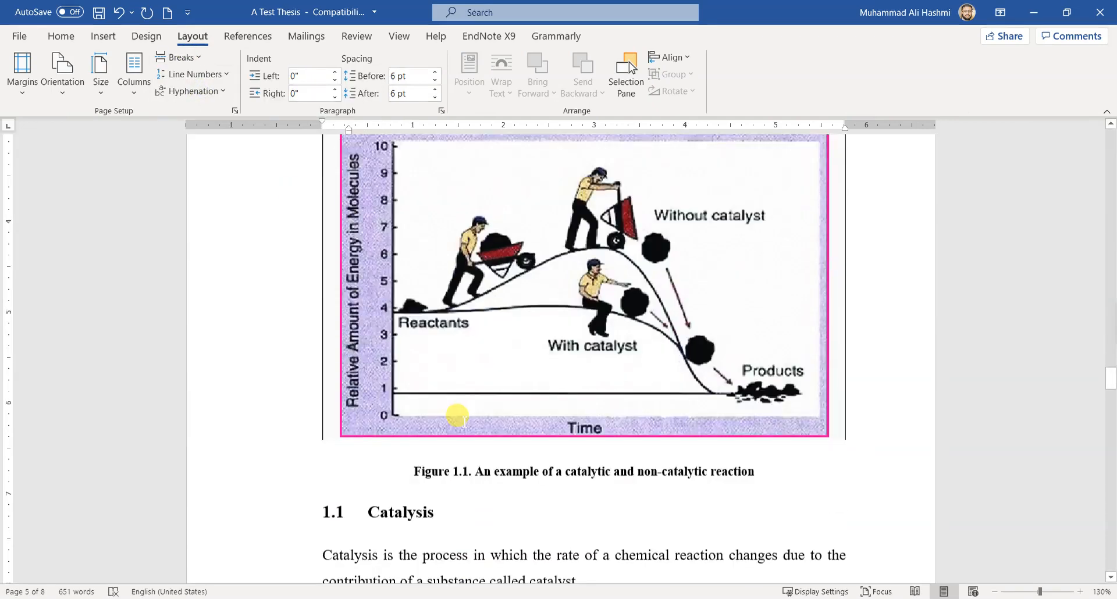
click(620, 496)
scroll(601, 488, up, 10)
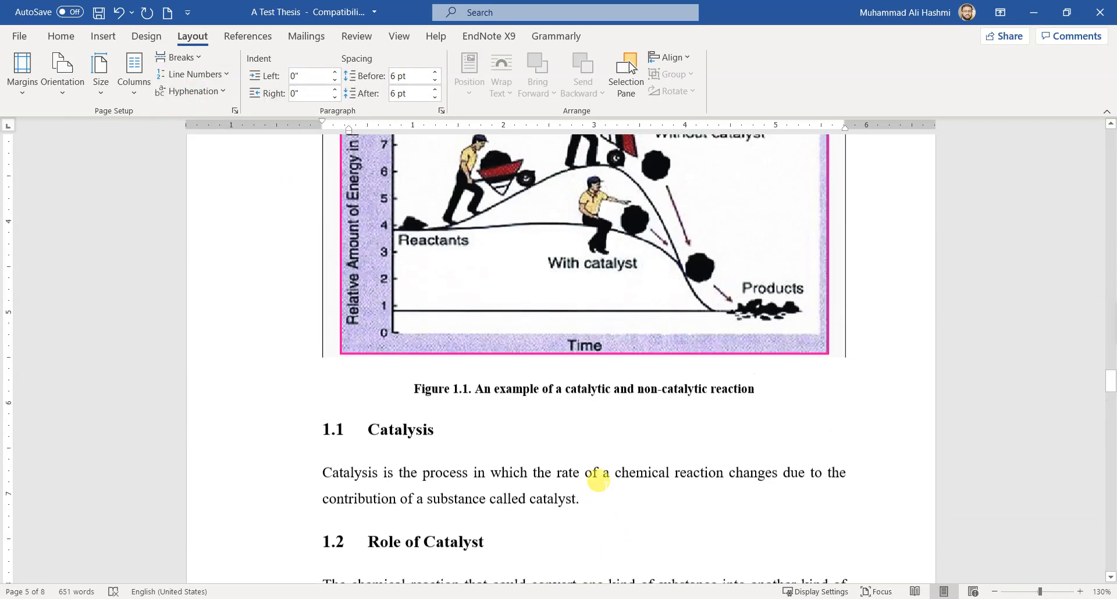
scroll(495, 409, up, 10)
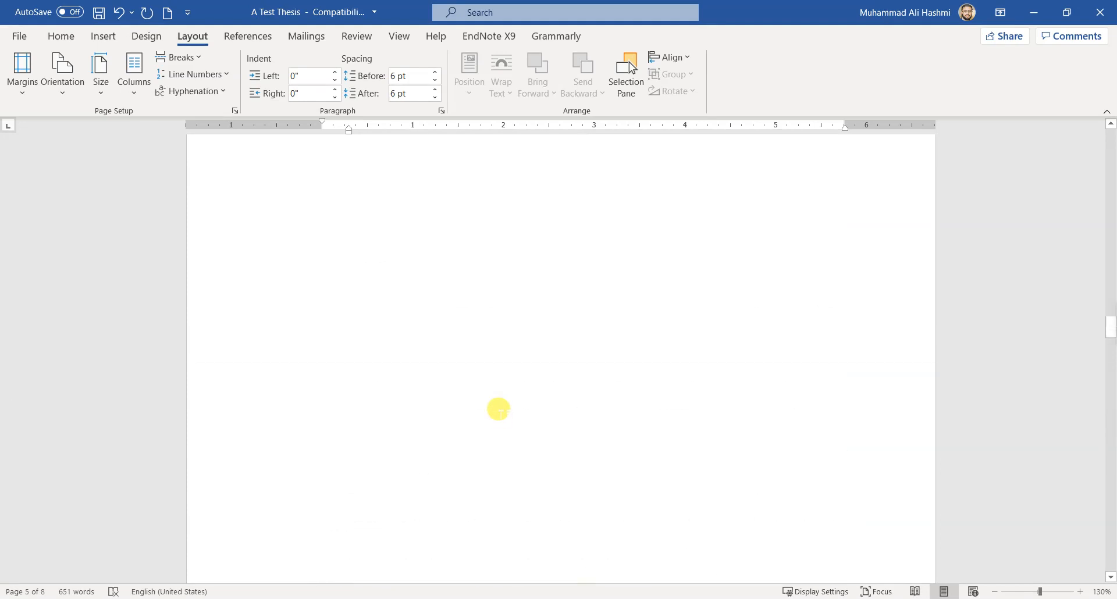
Enlarge the "CHAPTER 1" text to 58 pt and make it bold
click(209, 333)
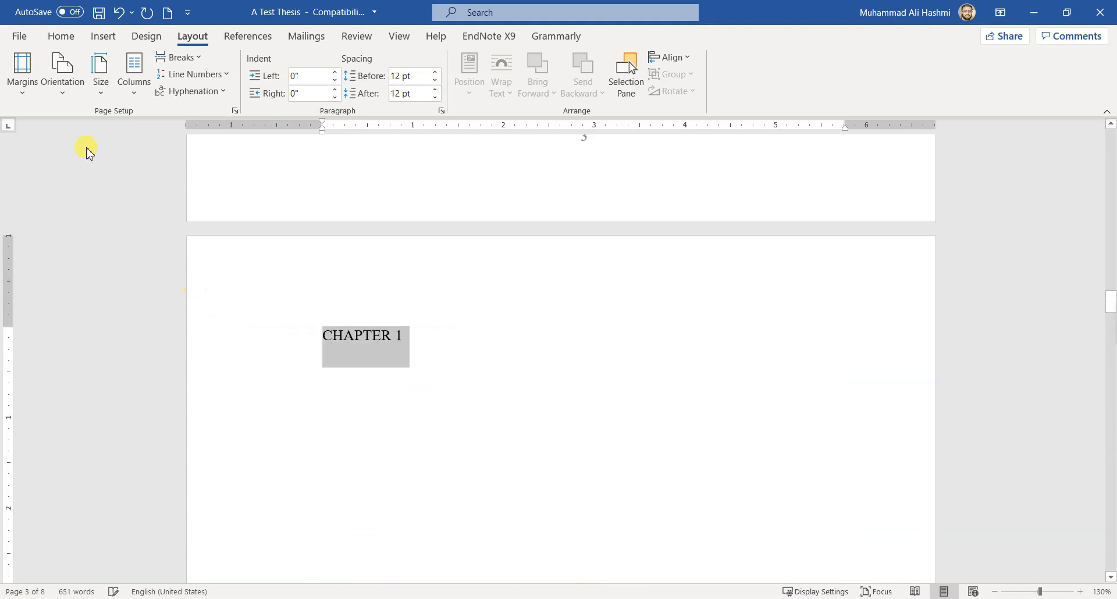
click(61, 37)
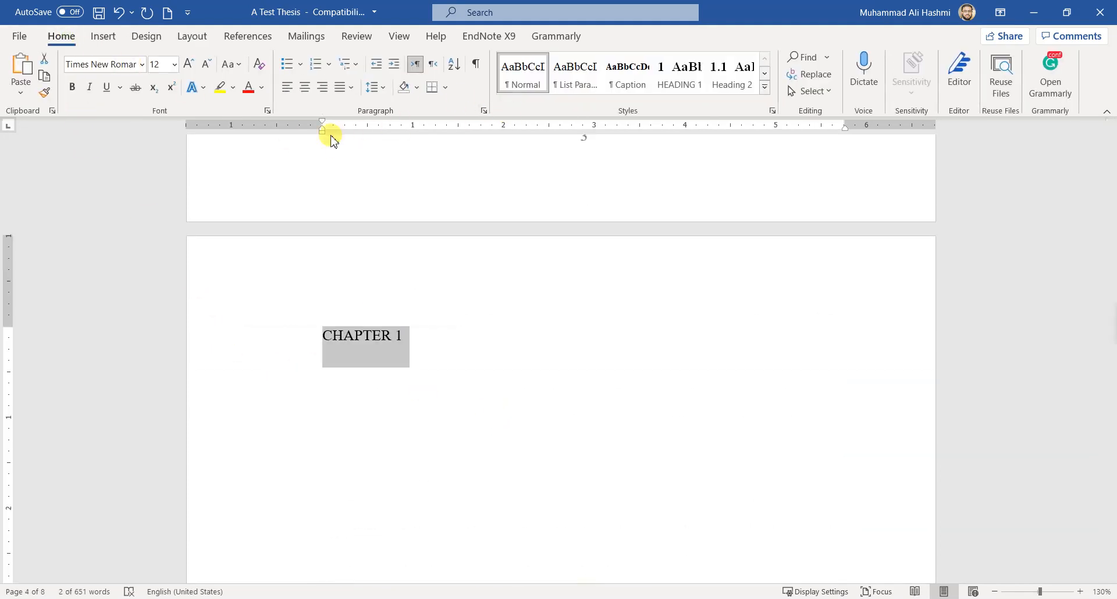
key(ctrl+bracketright)
key(ctrl+bracketright)
key(ctrl+bracketright)
key(ctrl+bracketright)
key(ctrl+bracketright)
key(ctrl+bracketright)
key(ctrl+bracketright)
key(ctrl+bracketright)
key(ctrl+bracketright)
key(ctrl+bracketright)
key(ctrl+bracketright)
key(ctrl+bracketright)
key(ctrl+bracketright)
key(ctrl+bracketright)
key(ctrl+bracketright)
key(ctrl+bracketright)
key(ctrl+bracketright)
key(ctrl+bracketright)
key(ctrl+bracketright)
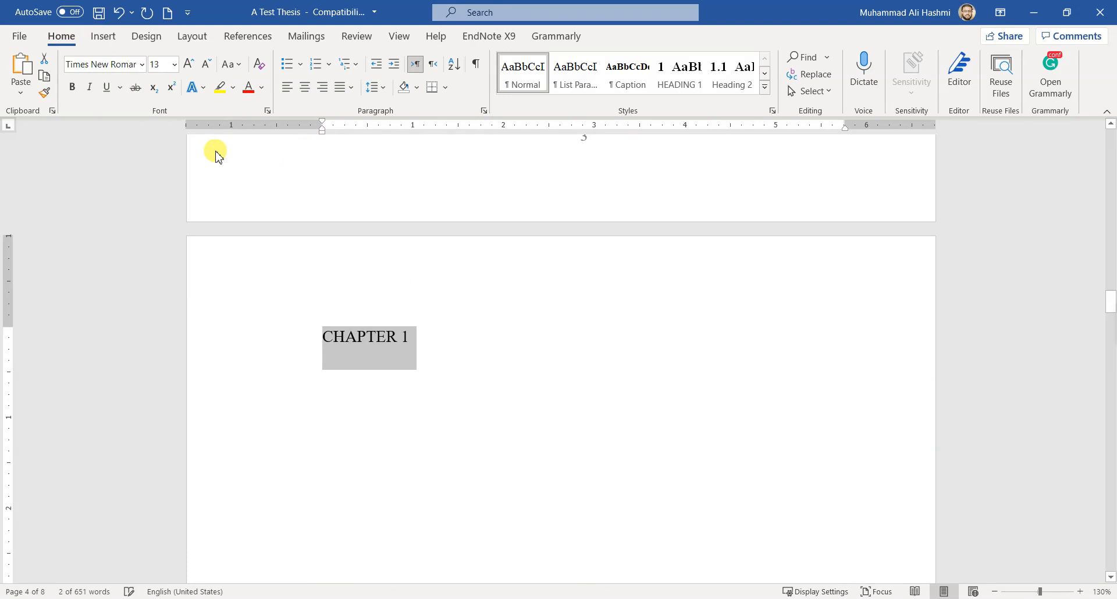
key(ctrl+bracketright)
key(ctrl+bracketright)
key(ctrl+bracketright)
key(ctrl+bracketright)
key(ctrl+bracketright)
key(ctrl+bracketright)
key(ctrl+bracketright)
key(ctrl+bracketright)
key(ctrl+bracketright)
key(ctrl+bracketright)
key(ctrl+bracketright)
key(ctrl+bracketright)
key(ctrl+bracketright)
key(ctrl+bracketright)
key(ctrl+bracketright)
key(ctrl+bracketright)
key(ctrl+bracketright)
key(ctrl+bracketright)
key(ctrl+bracketright)
key(ctrl+bracketright)
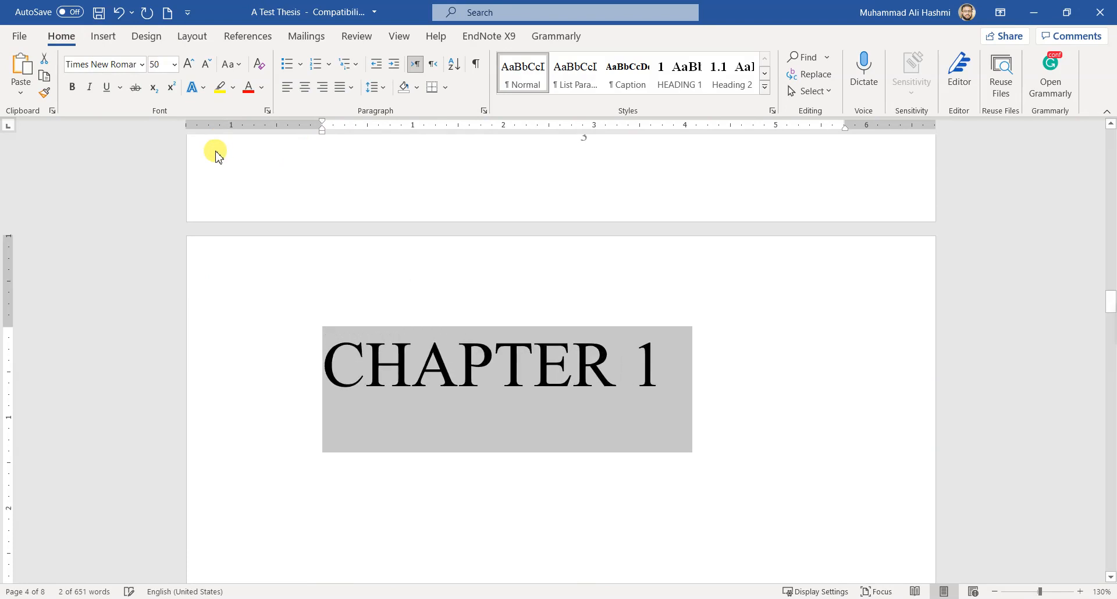
key(ctrl+bracketright)
key(ctrl+bracketright)
key(ctrl+bracketright)
key(ctrl+bracketright)
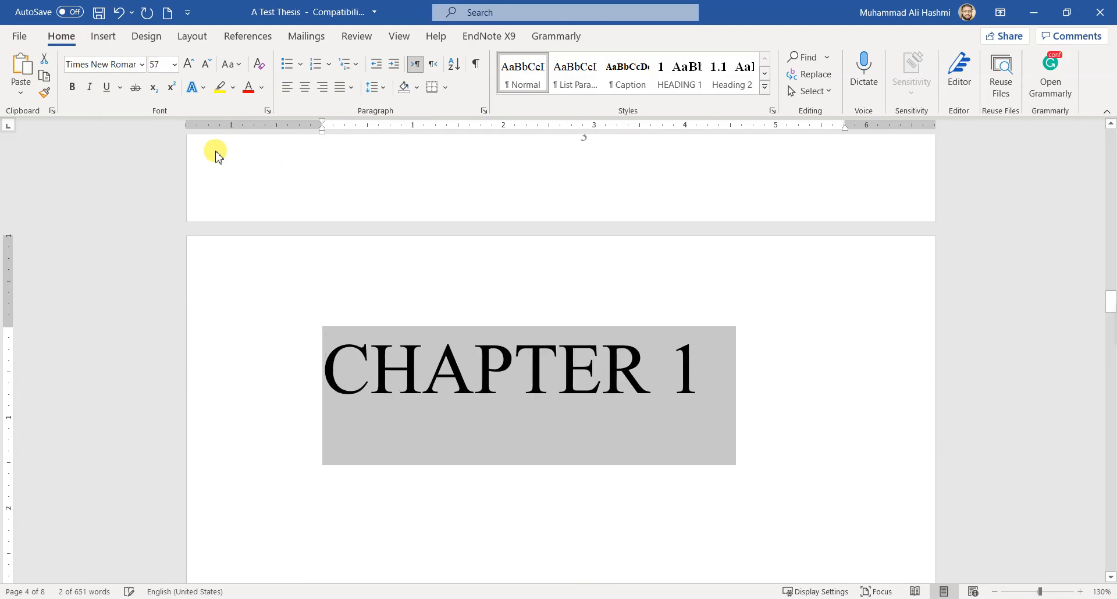
key(ctrl+b)
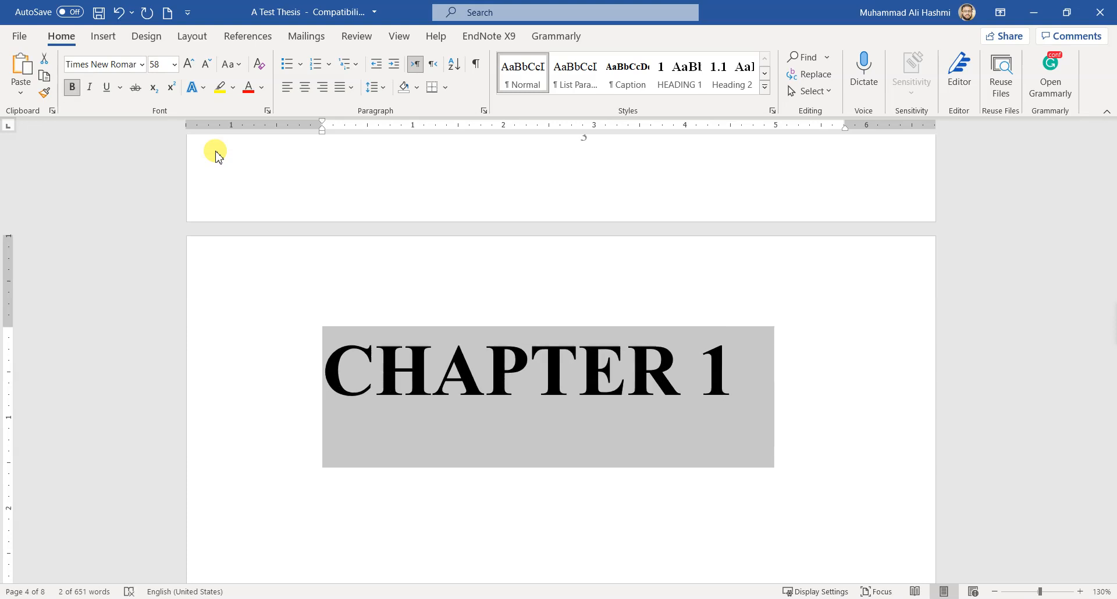
Move "CHAPTER 1" down its page by adding an empty line above it
click(328, 369)
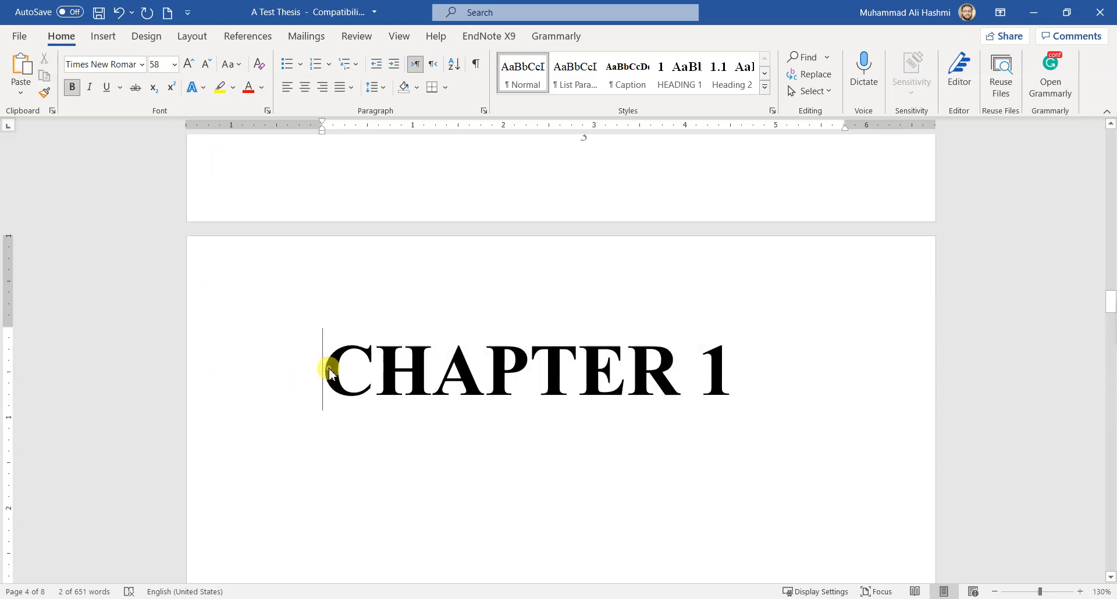
key(Return)
key(Return)
key(BackSpace)
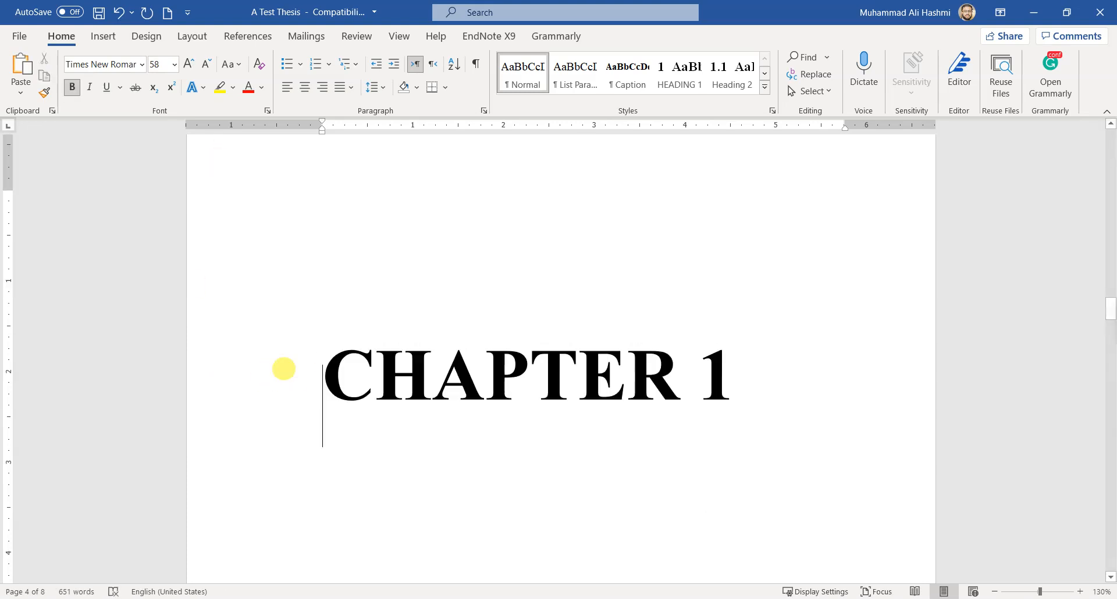
Add another empty line above "CHAPTER 1" to lower it further, and check the page numbers of the following pages
ctrl+scroll(429, 342, down, 7)
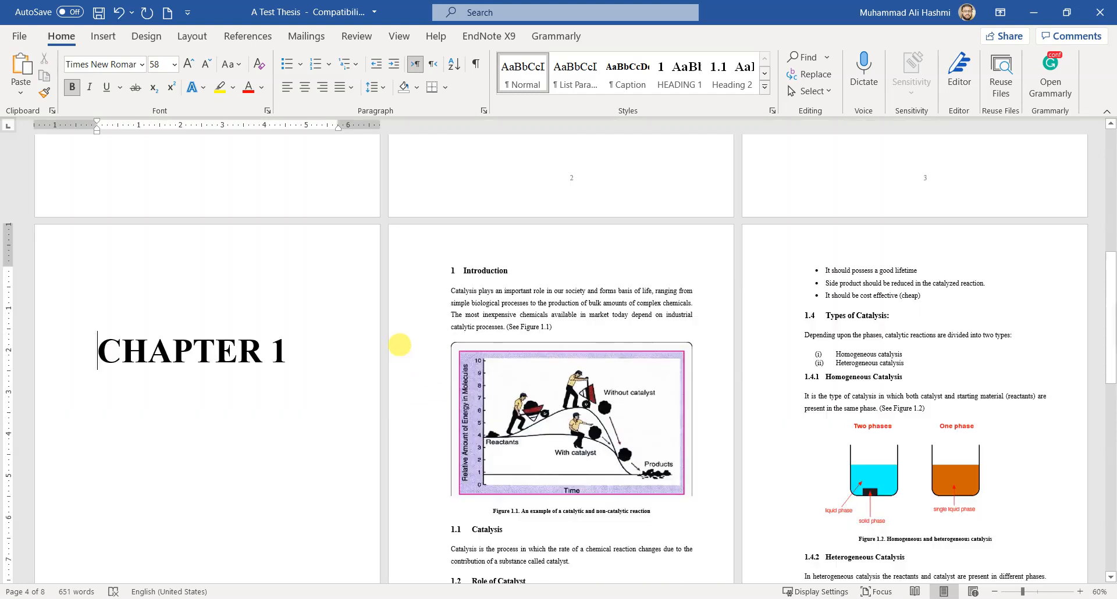
key(Return)
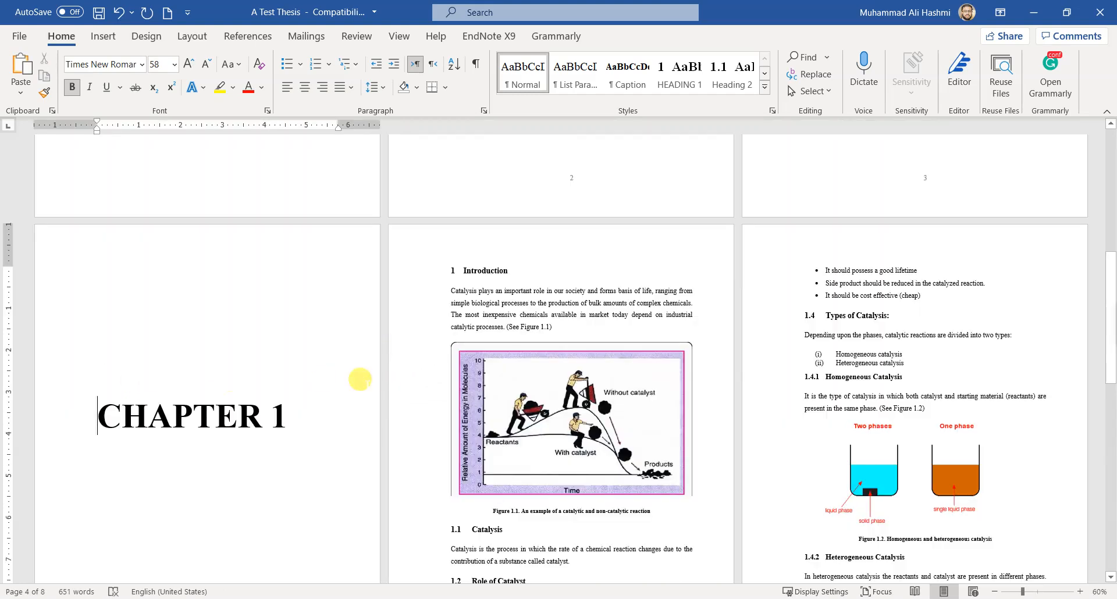
scroll(274, 366, down, 3)
scroll(203, 326, up, 1)
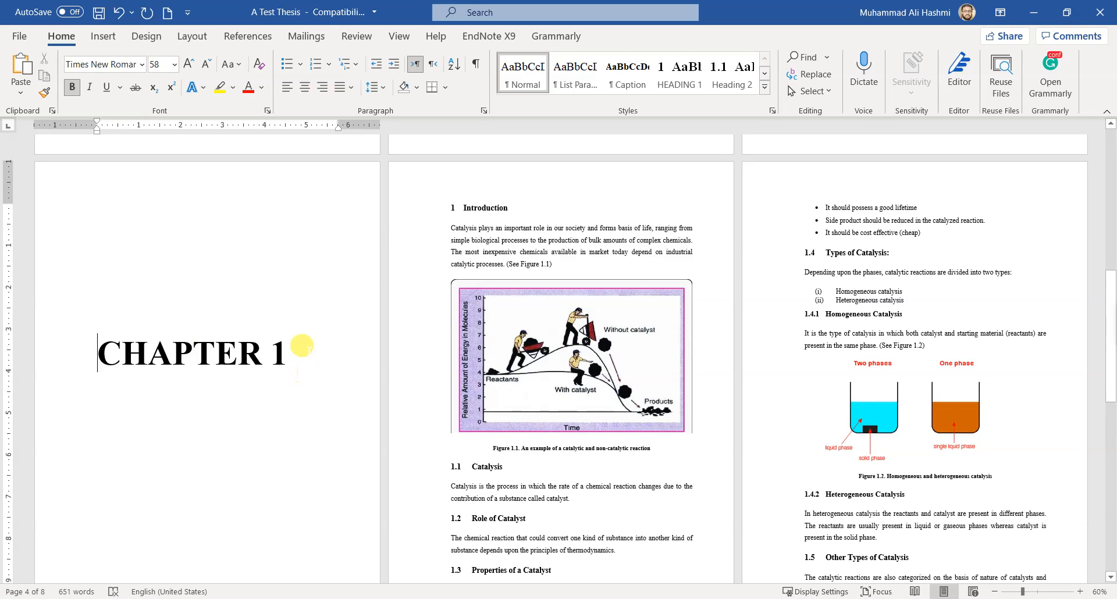
scroll(564, 541, down, 2)
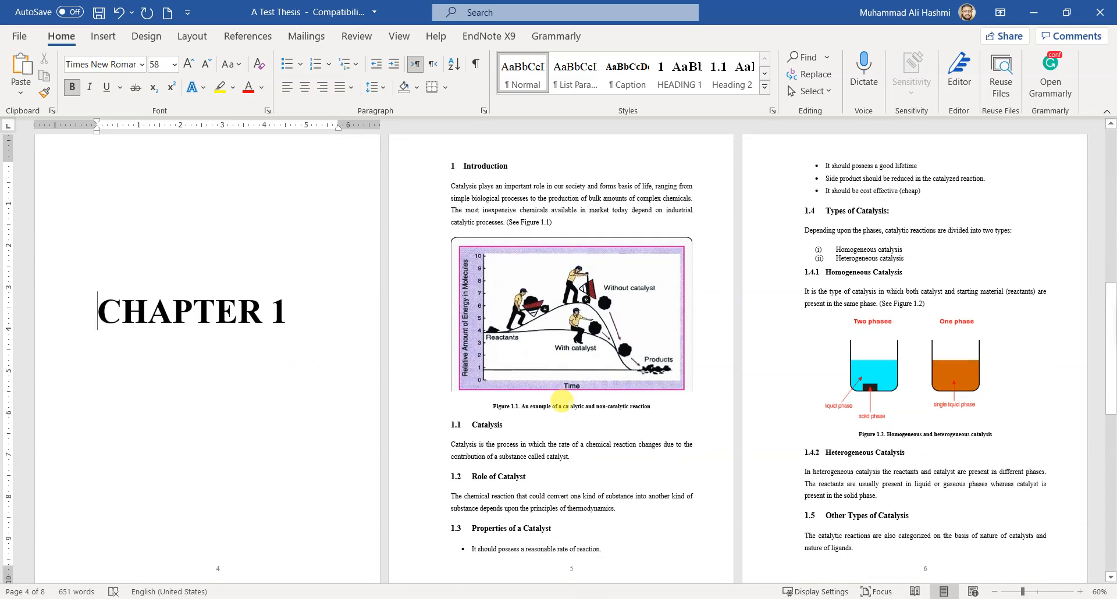
scroll(562, 402, down, 1)
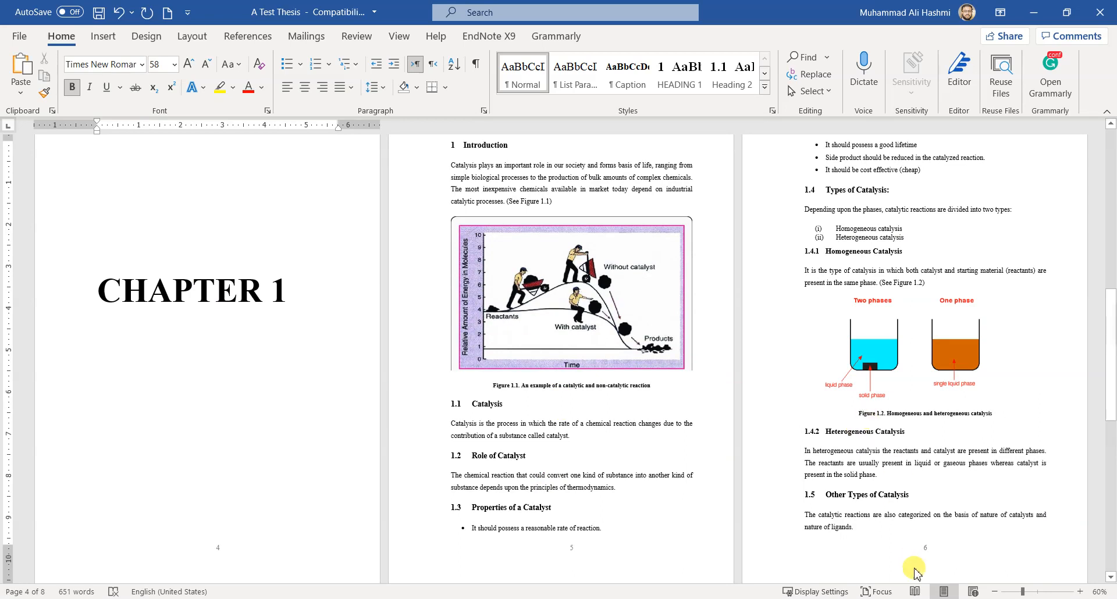
Update the Table of Figures, refreshing its page numbers only
scroll(646, 494, up, 13)
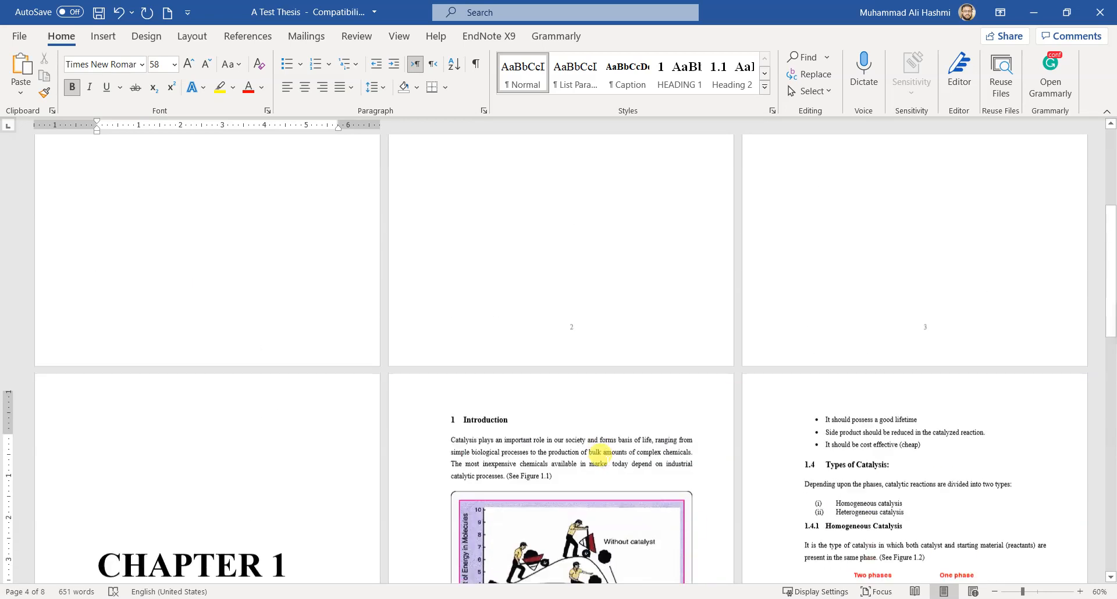
scroll(605, 458, up, 11)
click(926, 352)
scroll(976, 267, up, 2)
ctrl+scroll(968, 263, up, 7)
ctrl+scroll(686, 291, up, 3)
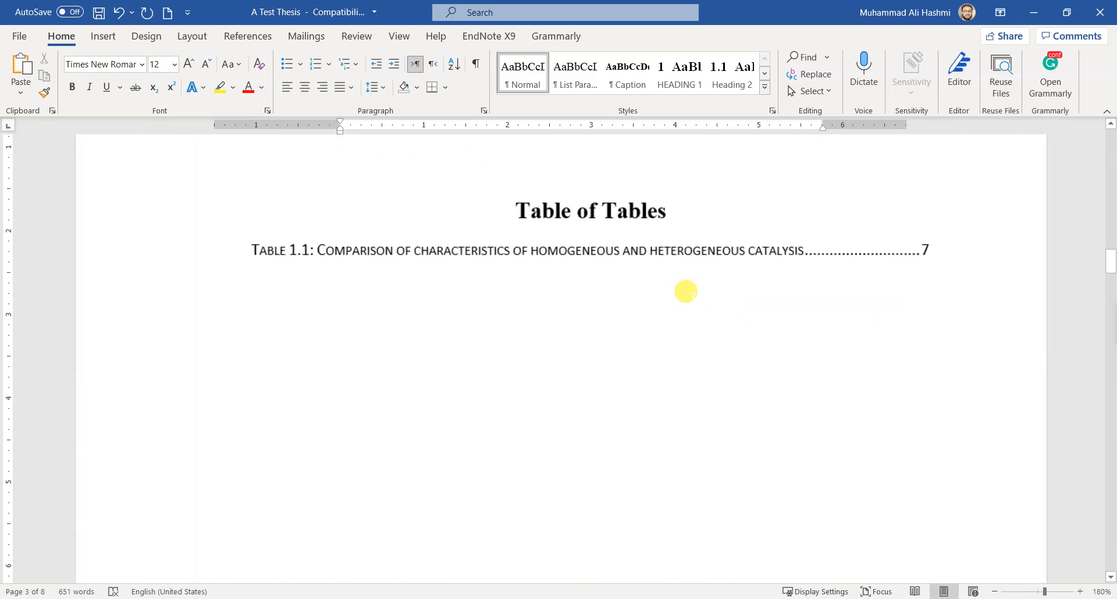
scroll(686, 292, up, 5)
scroll(685, 297, down, 3)
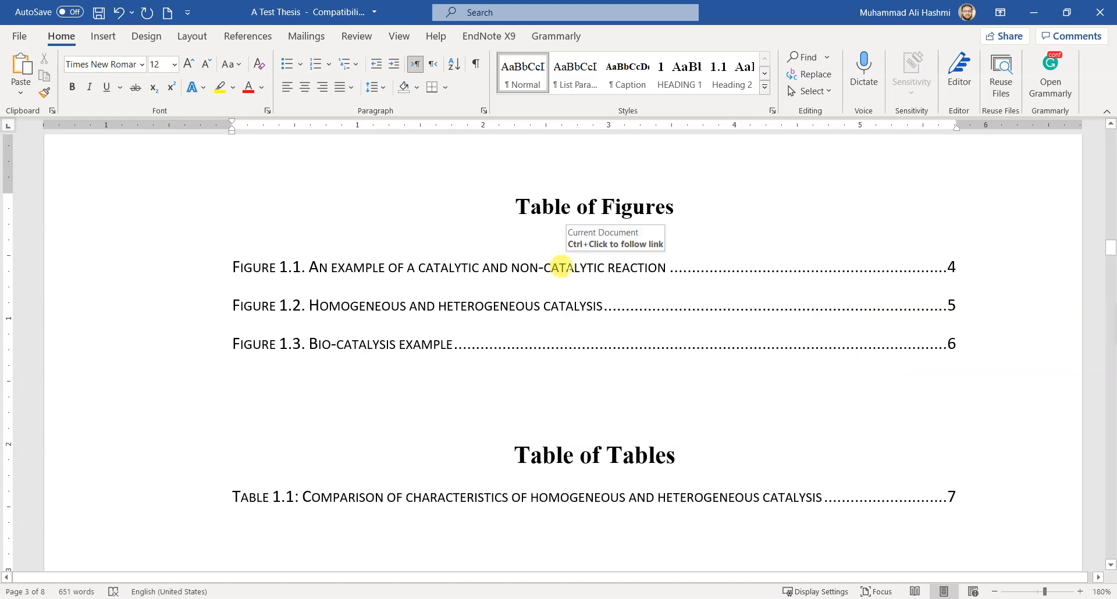
right_click(560, 268)
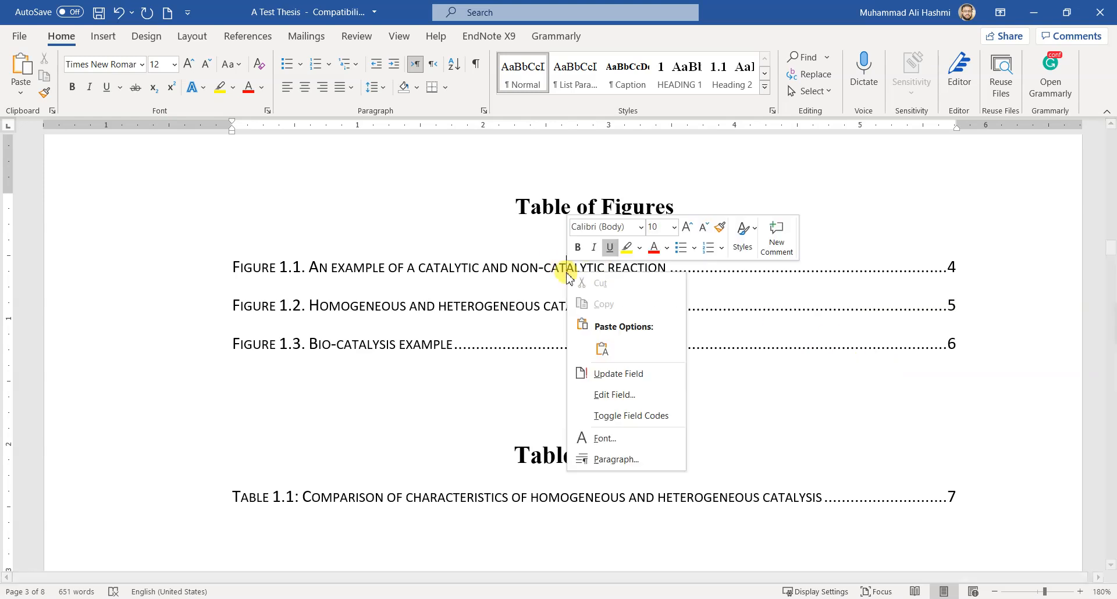
click(656, 377)
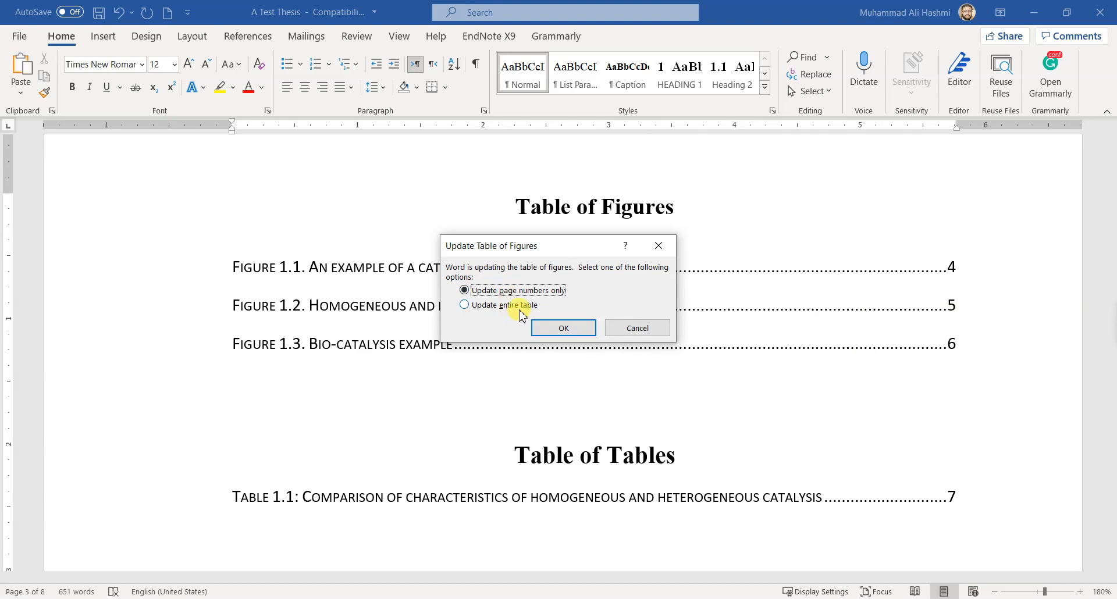
click(542, 325)
click(715, 419)
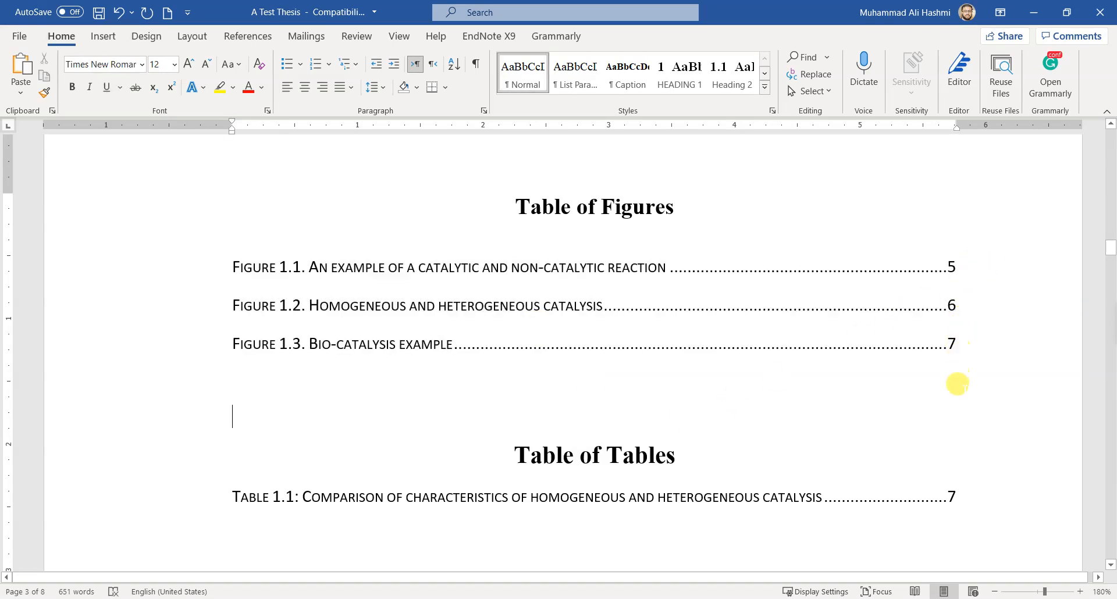
Update the Table of Tables, refreshing its page numbers only, and deselect its entry
right_click(774, 499)
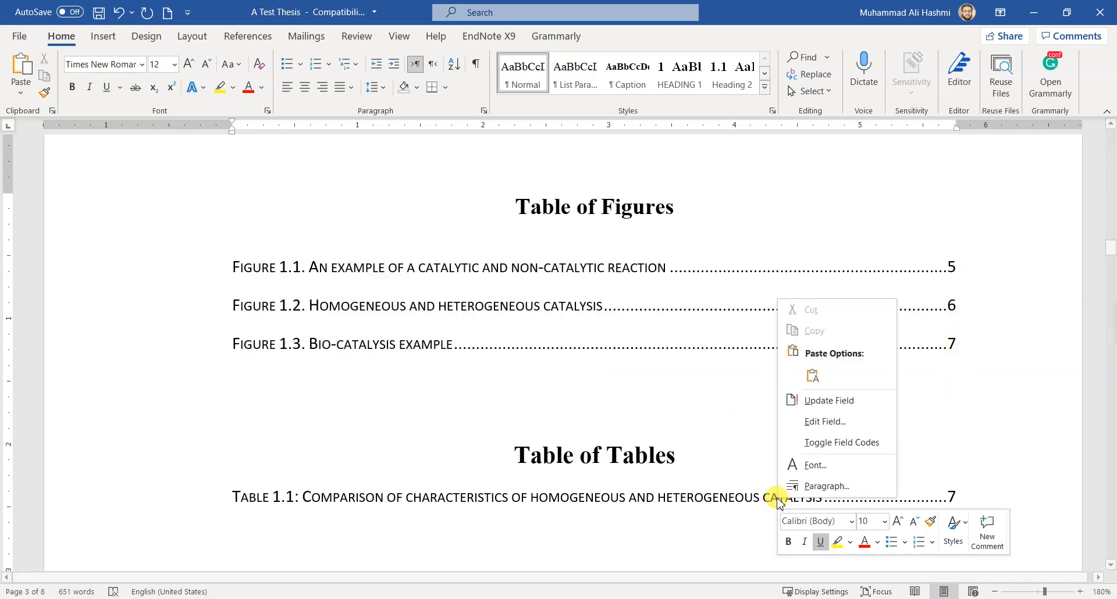
click(809, 400)
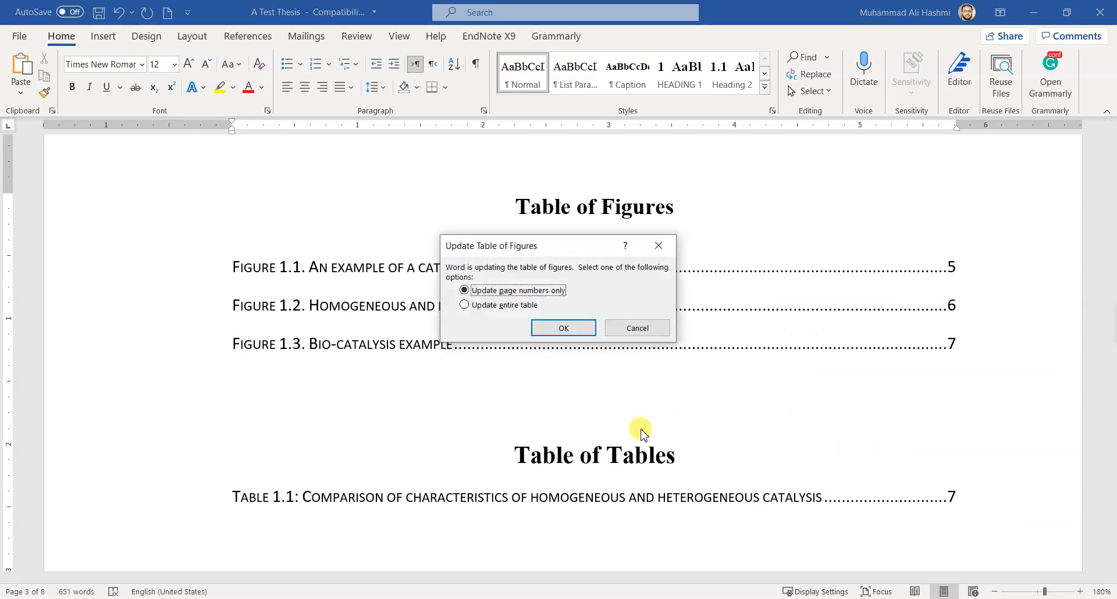
click(556, 325)
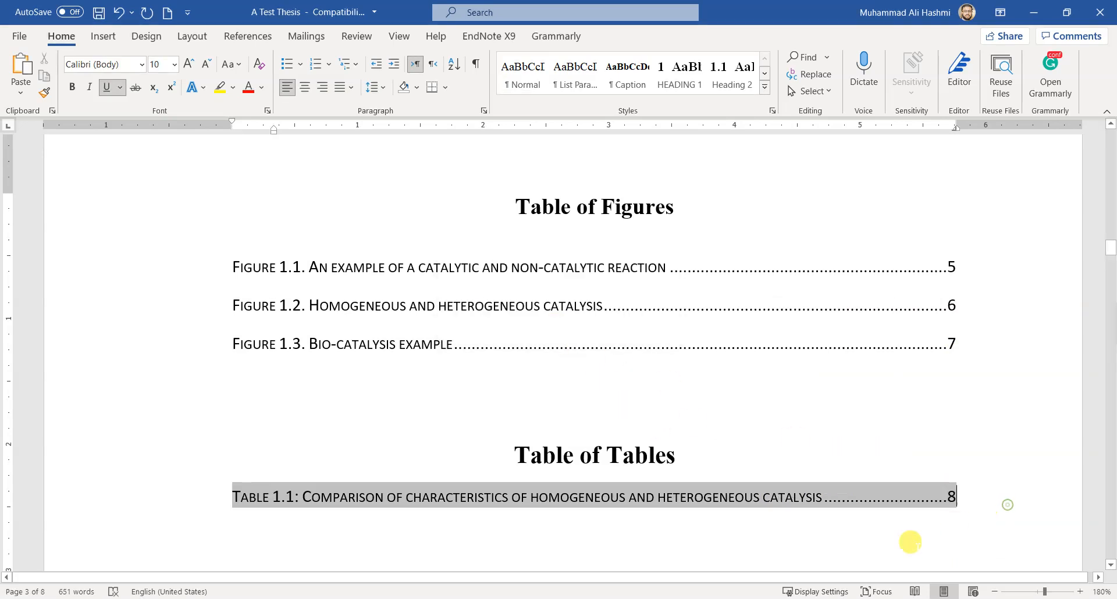
click(813, 546)
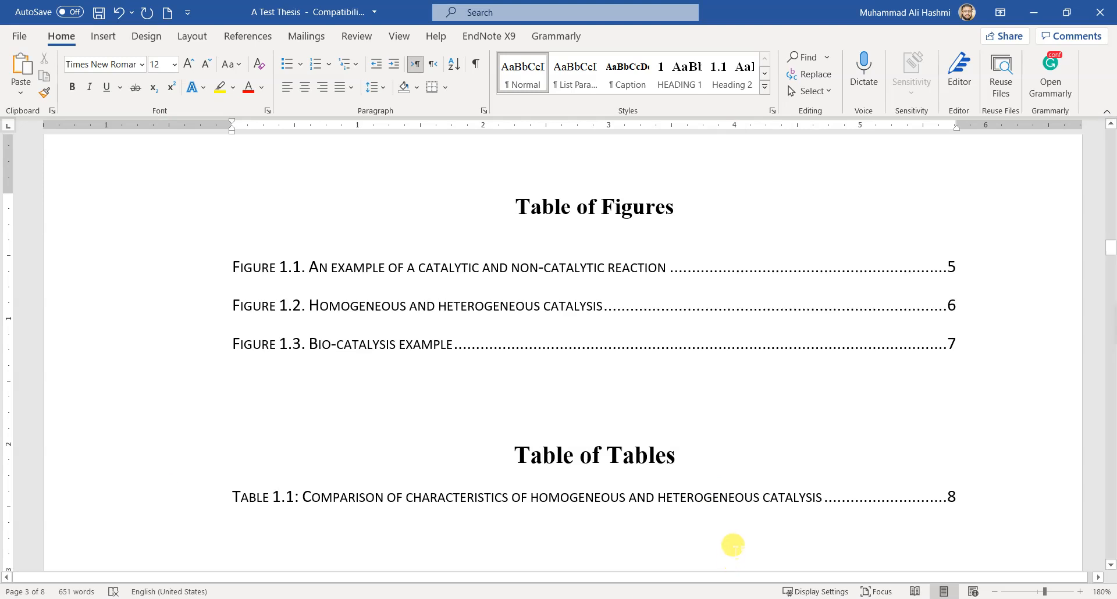
Return to the "CHAPTER 1" title page below the two tables
scroll(711, 532, down, 1)
scroll(668, 492, down, 12)
scroll(666, 488, down, 8)
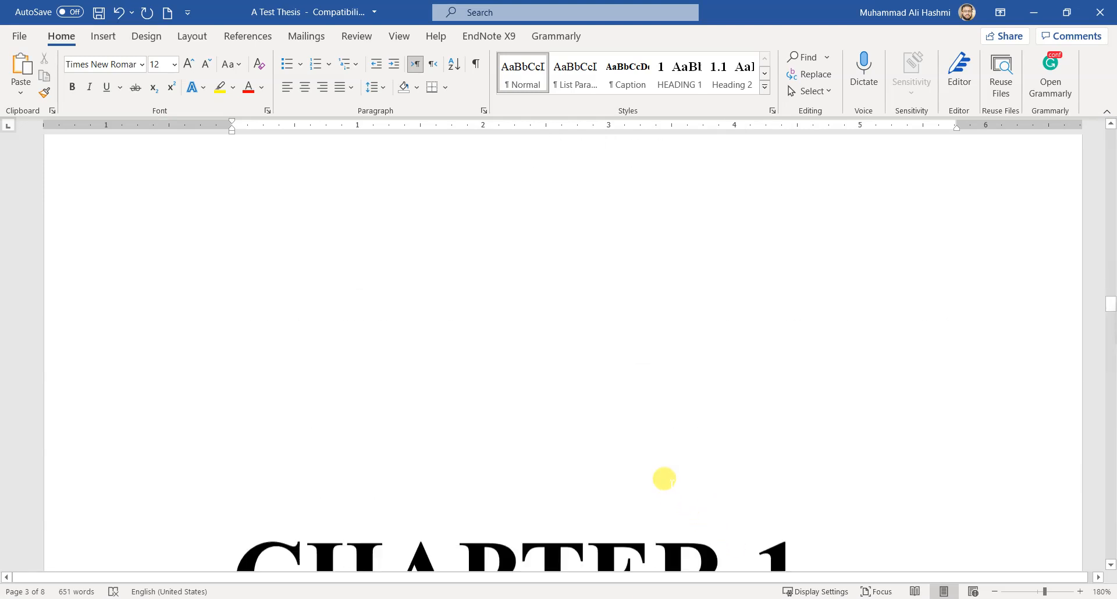